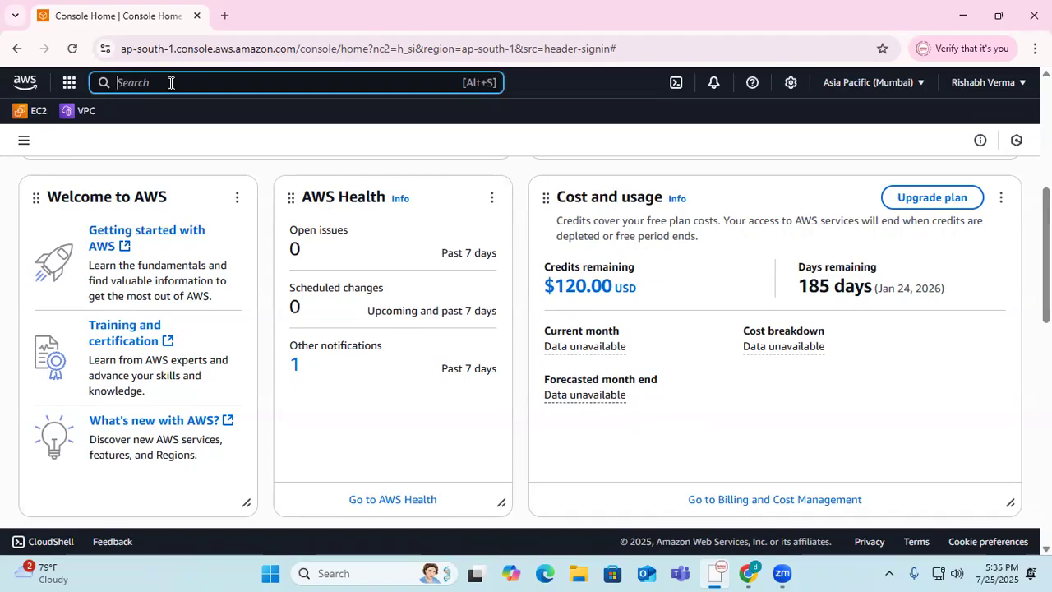
- Search for the EC2 service and open its dashboard
type("ec2")
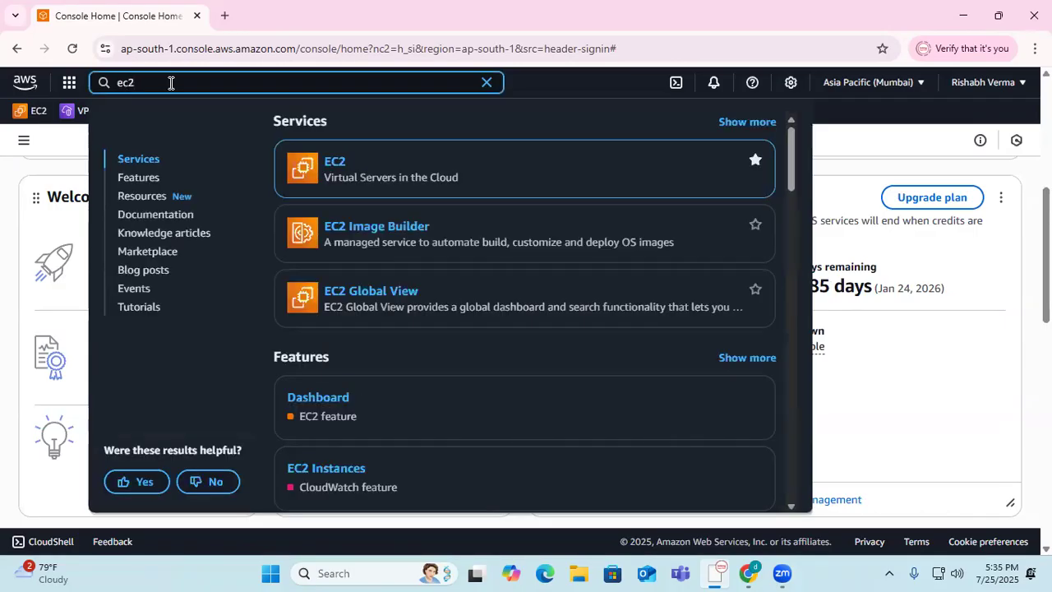
mouse_move(397, 176)
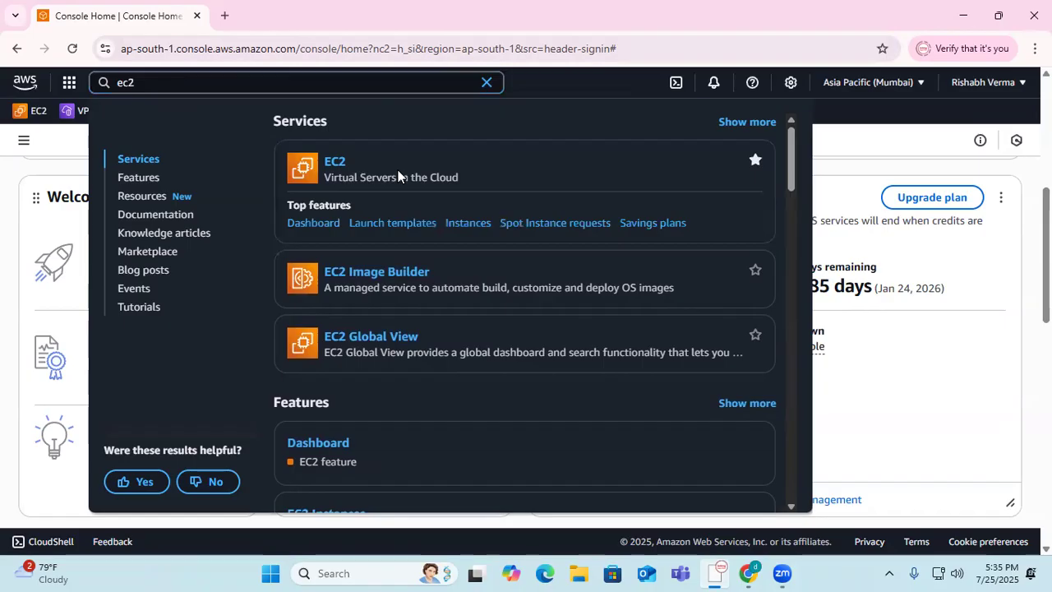
left_click(334, 164)
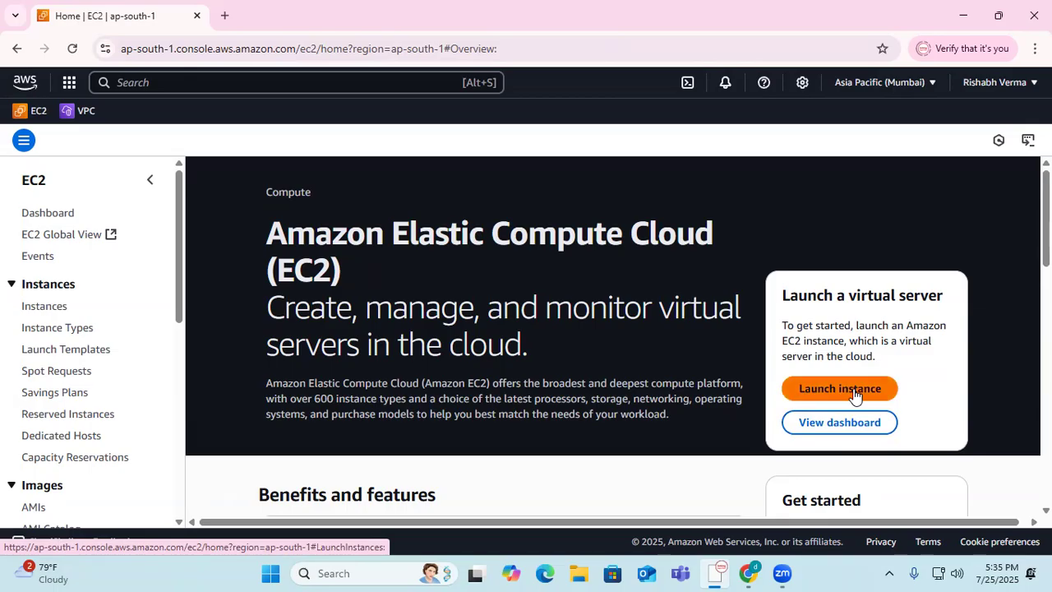
left_click(858, 422)
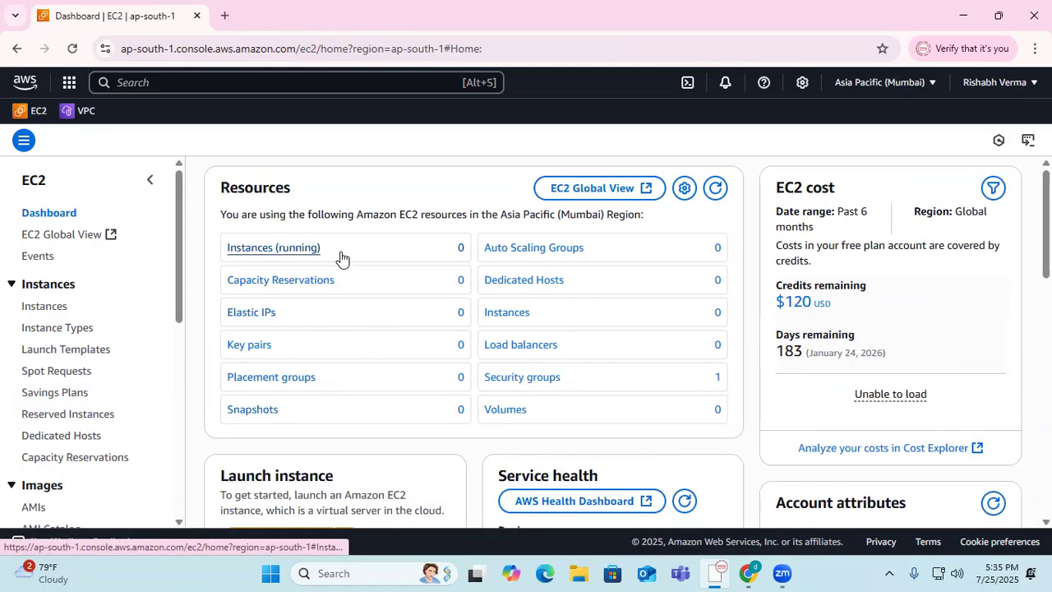
- Start launching a new instance from the list of running instances and name it win22
left_click(282, 251)
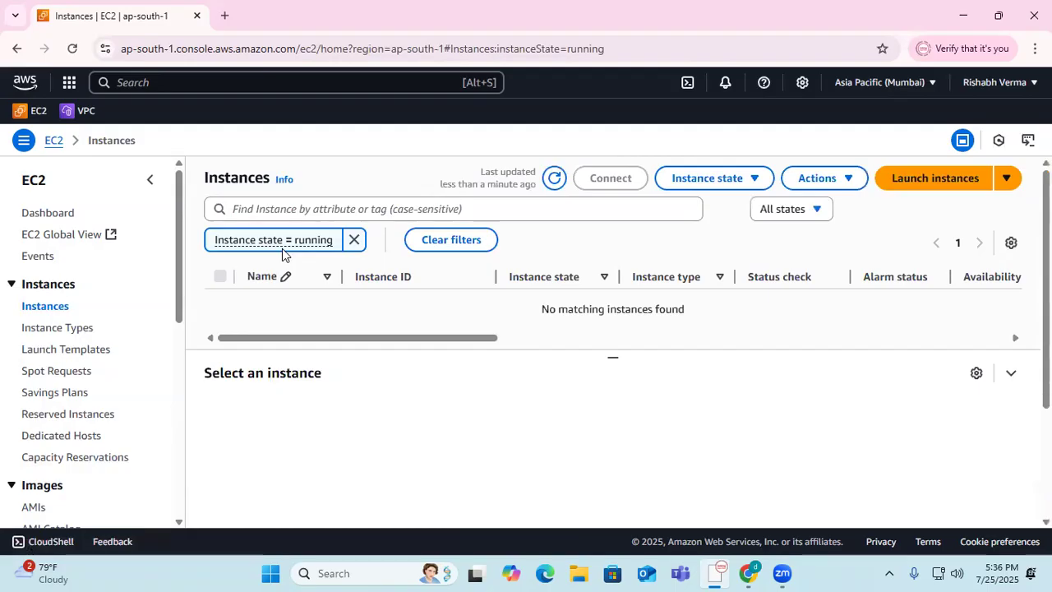
left_click(940, 187)
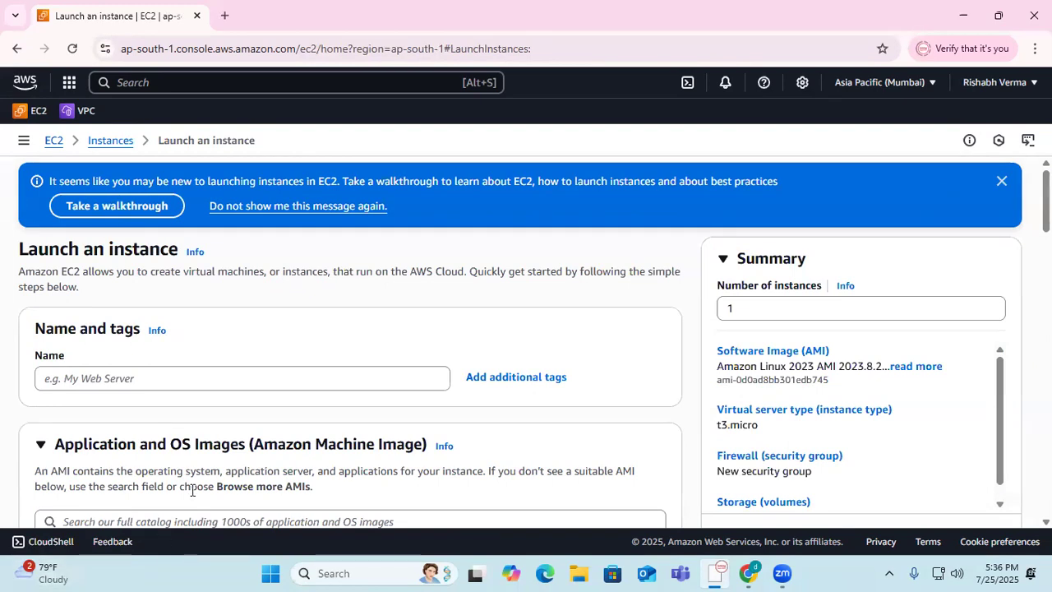
left_click(187, 375)
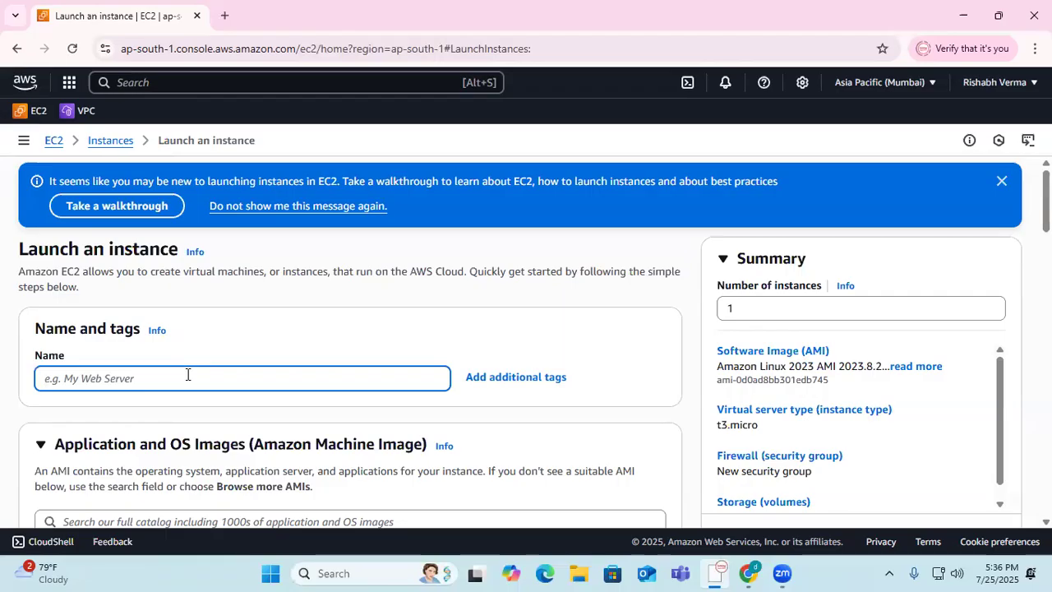
type("win22")
- Choose Windows as the quick-start operating system image for the instance
scroll(341, 380, "down", 2)
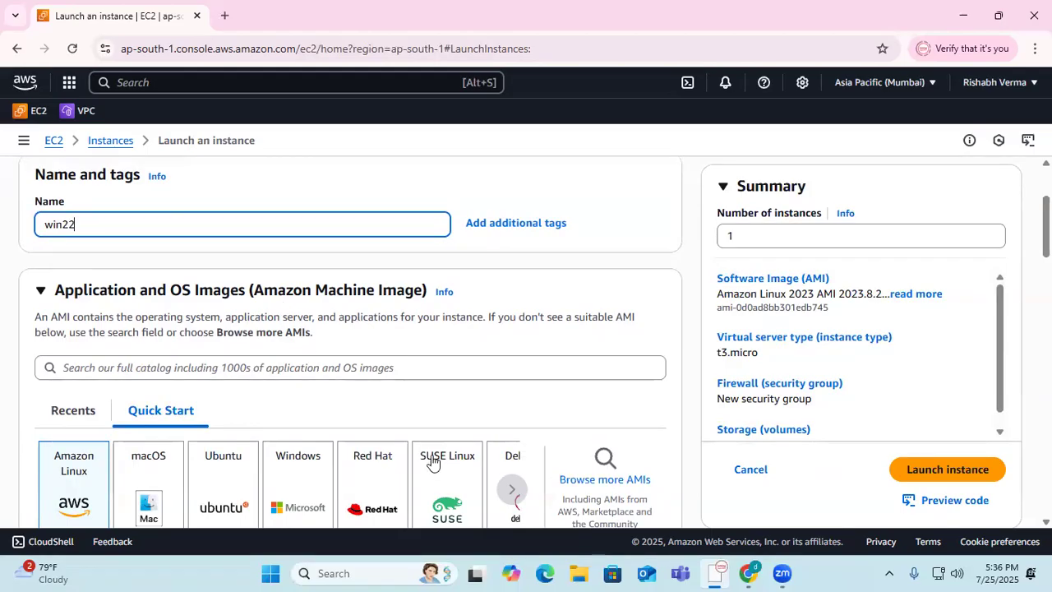
scroll(608, 475, "down", 2)
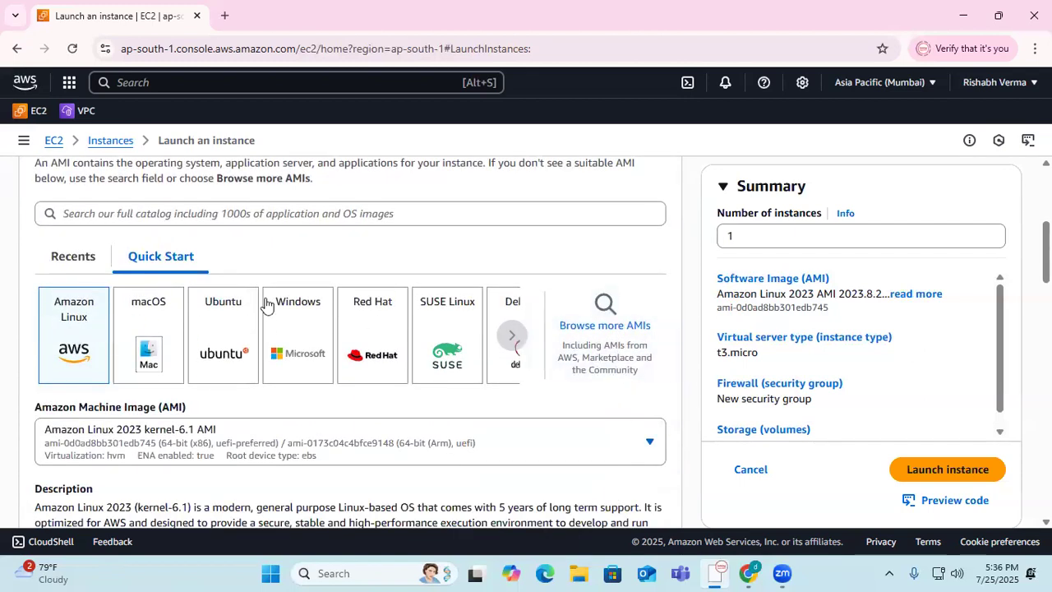
left_click(299, 322)
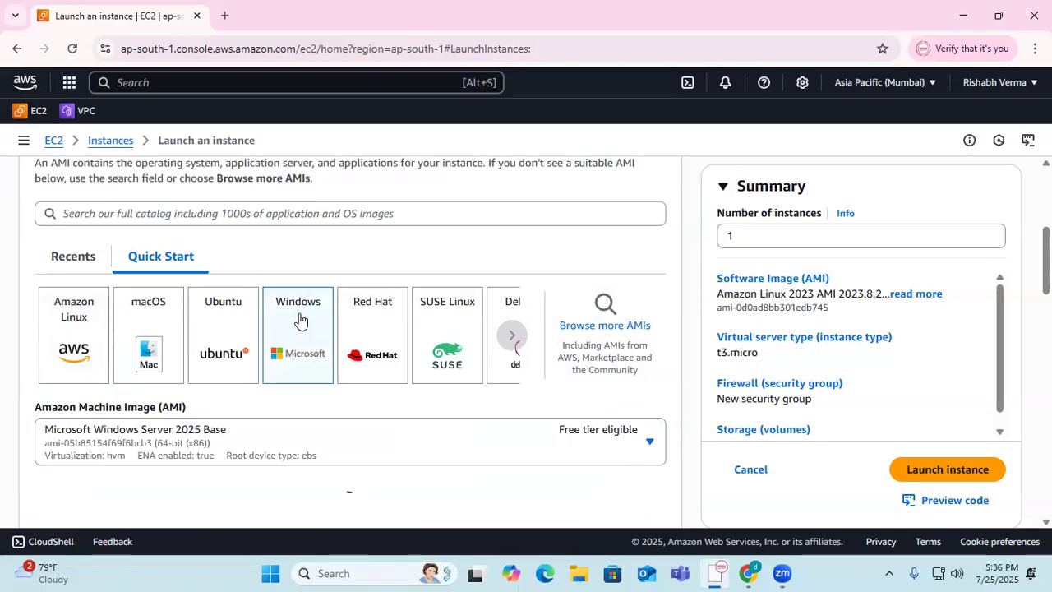
scroll(315, 432, "down", 3)
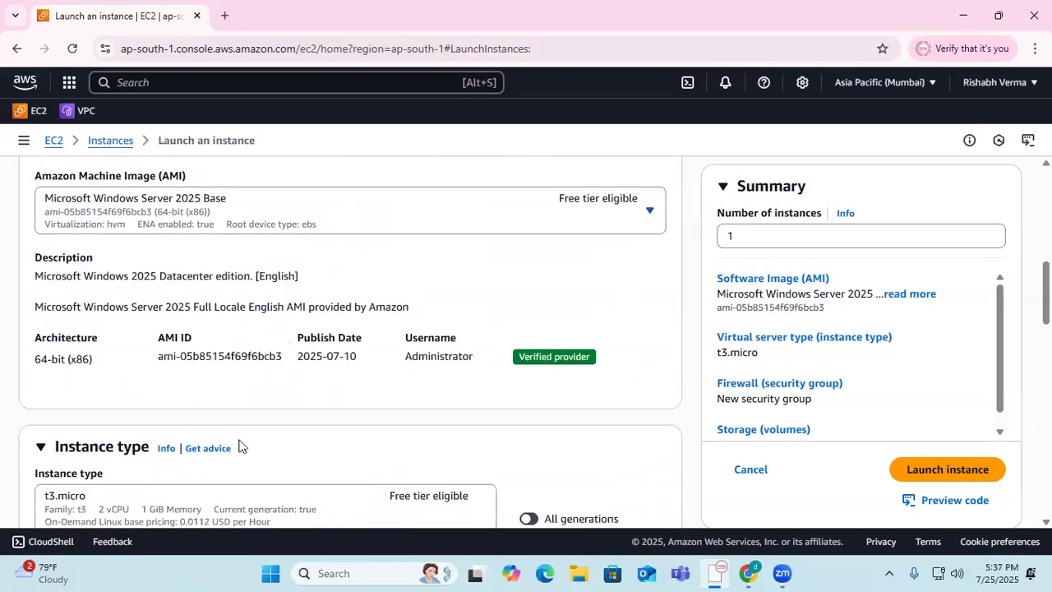
scroll(238, 444, "down", 2)
- Browse the full AMI catalog and select the 64-bit Microsoft Windows Server 2022 Base image
scroll(250, 426, "up", 2)
scroll(204, 216, "up", 1)
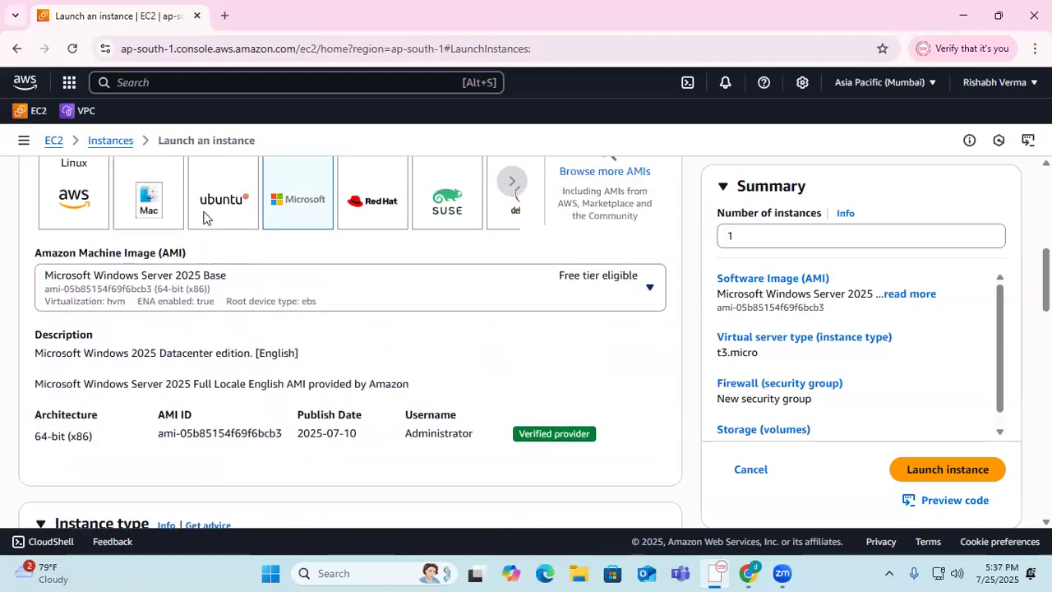
left_click(605, 172)
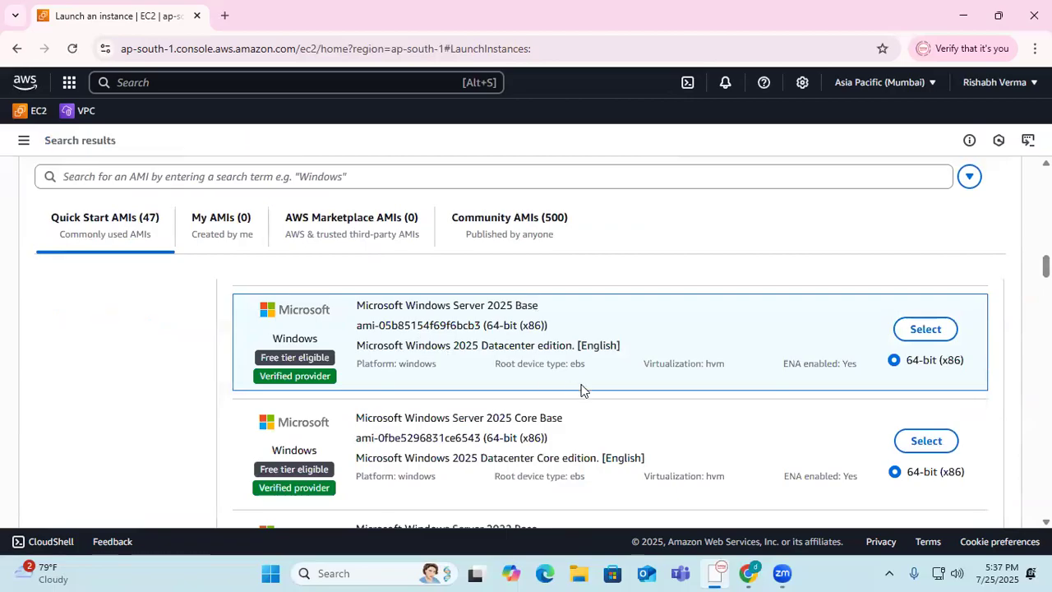
scroll(582, 389, "down", 4)
scroll(354, 411, "up", 10)
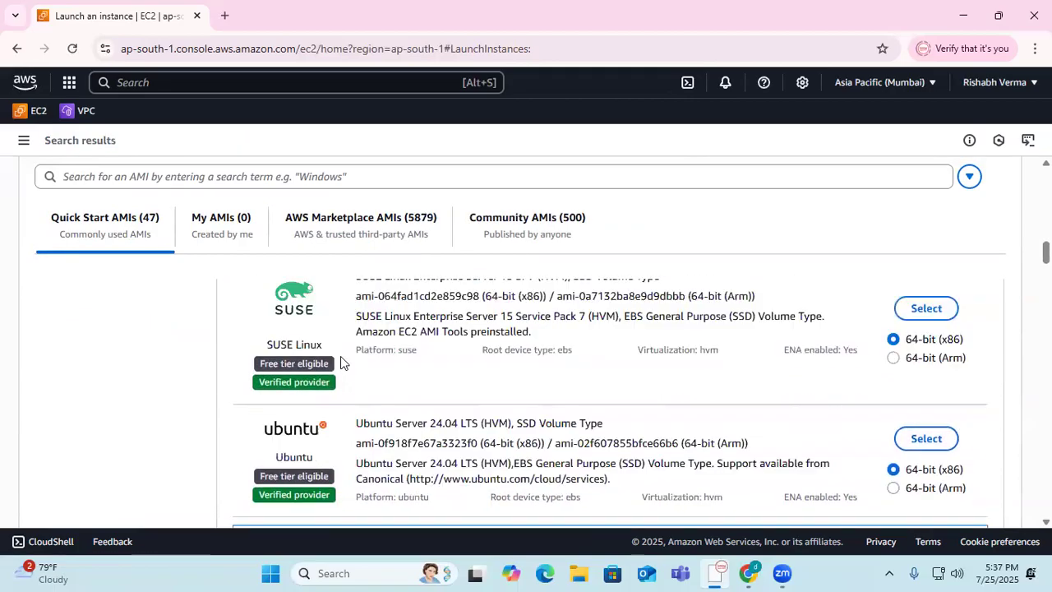
scroll(411, 360, "up", 6)
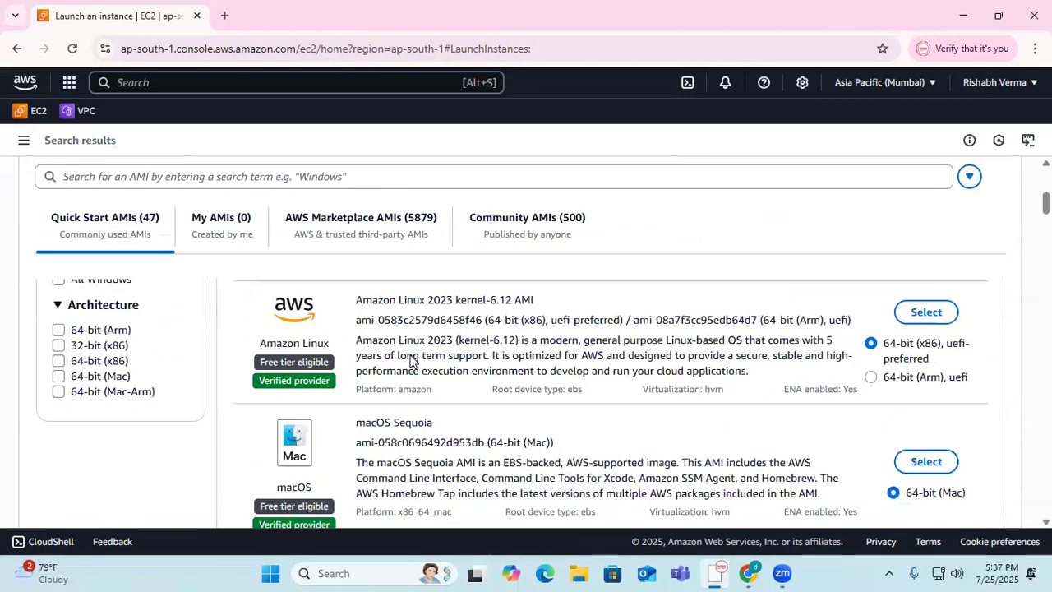
scroll(411, 360, "down", 5)
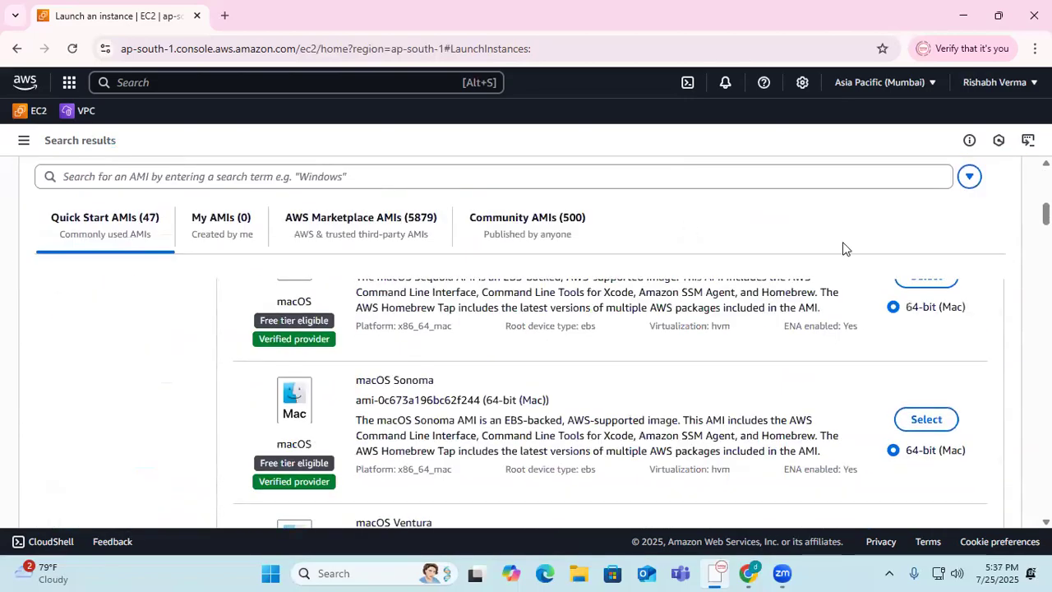
scroll(440, 414, "down", 3)
scroll(437, 414, "down", 5)
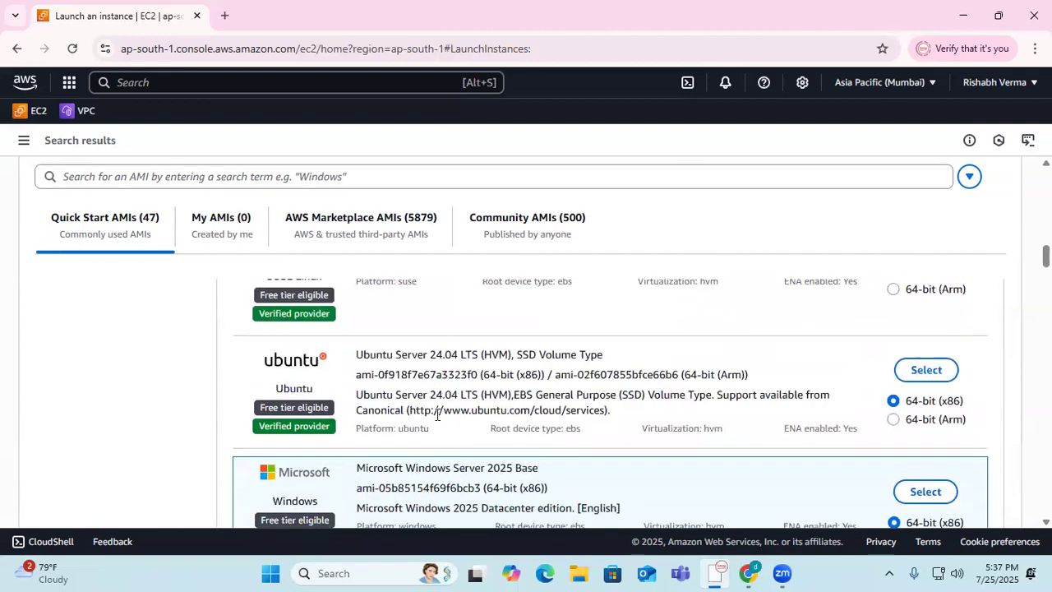
scroll(436, 416, "down", 1)
scroll(590, 421, "down", 3)
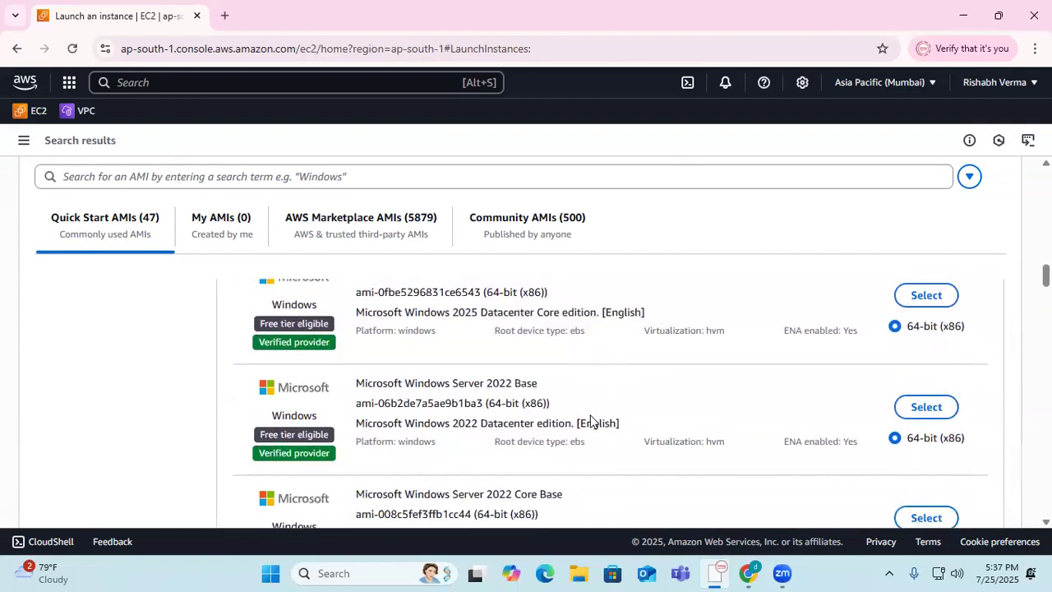
scroll(590, 421, "down", 1)
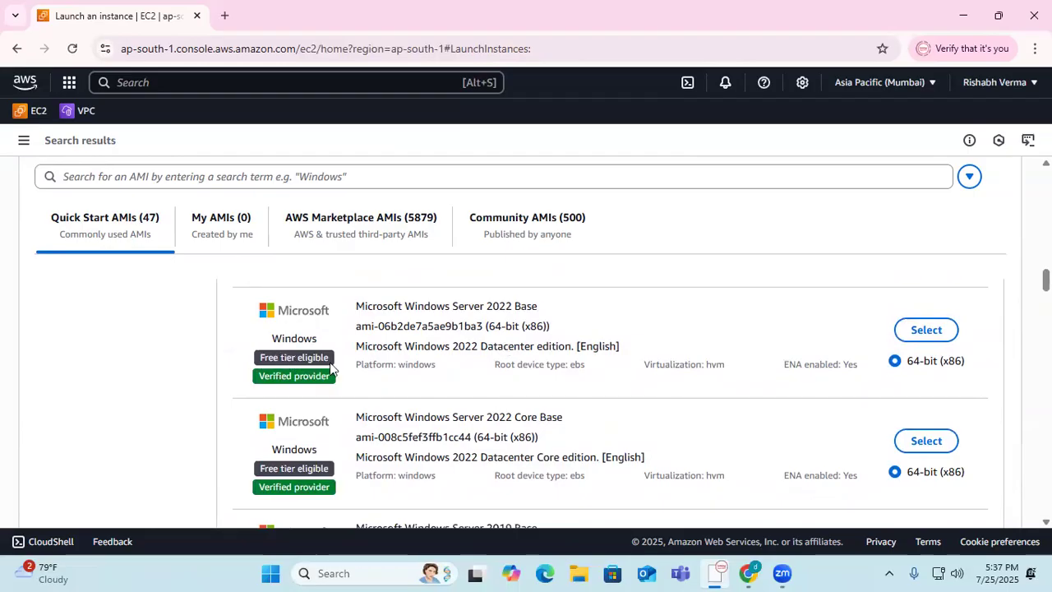
left_click(924, 331)
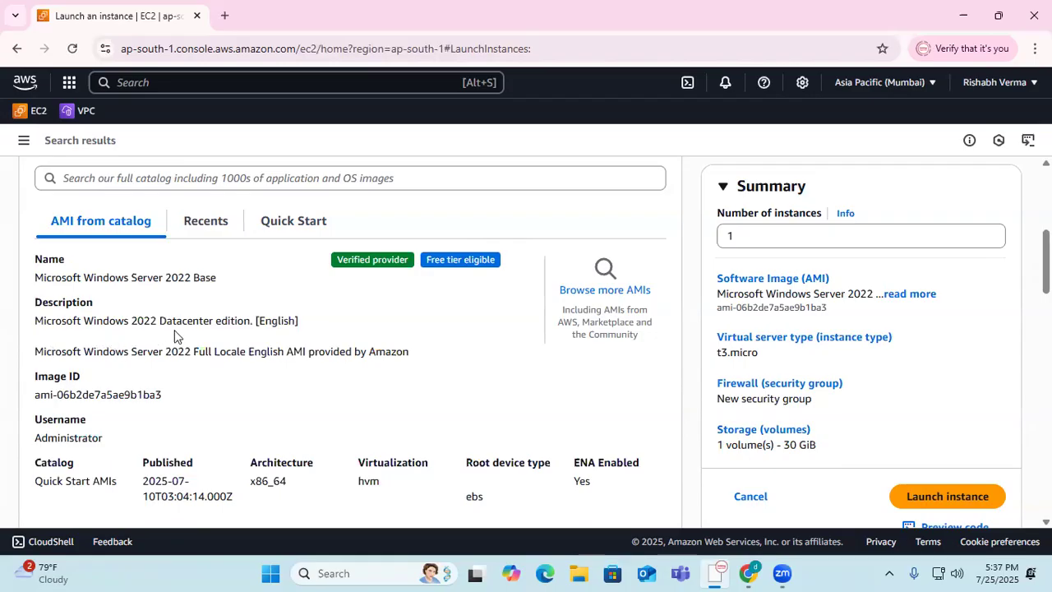
- Review the chosen image's description, ID and architecture details, and look through the available instance types
scroll(271, 336, "down", 2)
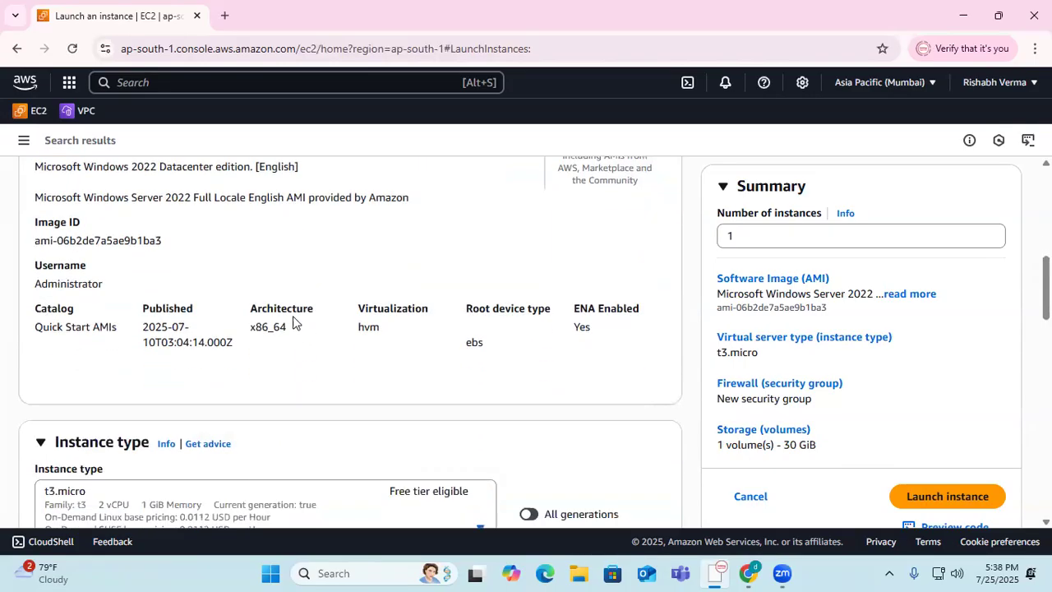
left_click_drag(344, 199, 52, 199)
left_click_drag(161, 240, 0, 241)
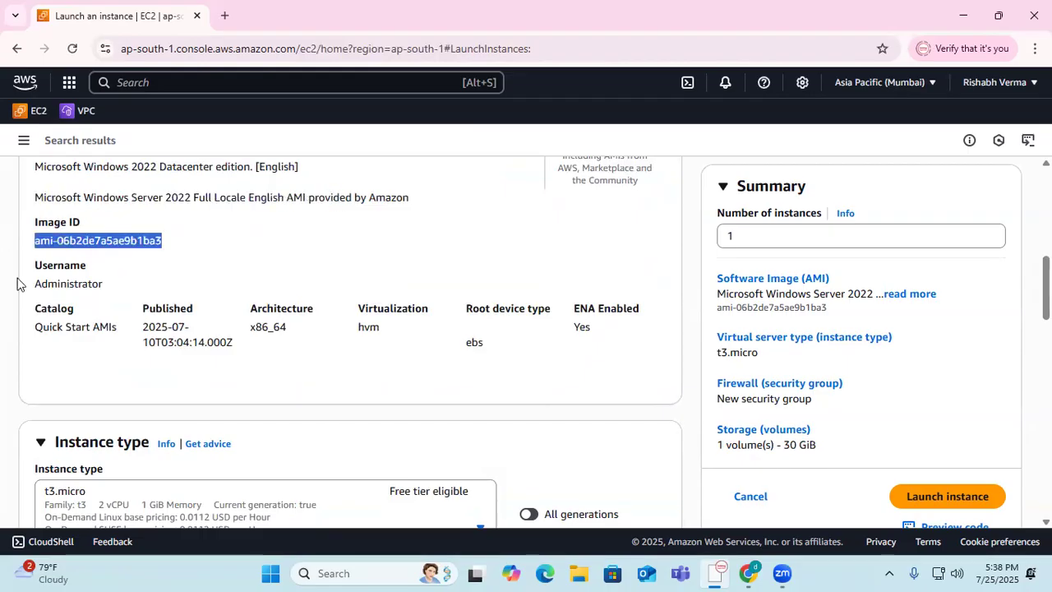
left_click_drag(585, 339, 231, 301)
scroll(272, 296, "down", 4)
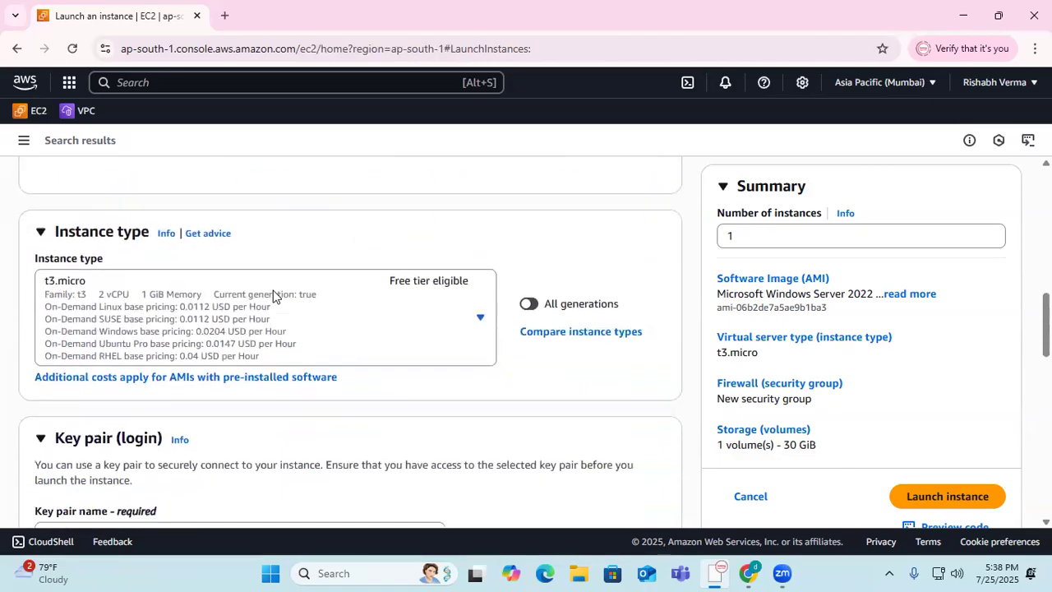
scroll(229, 272, "up", 1)
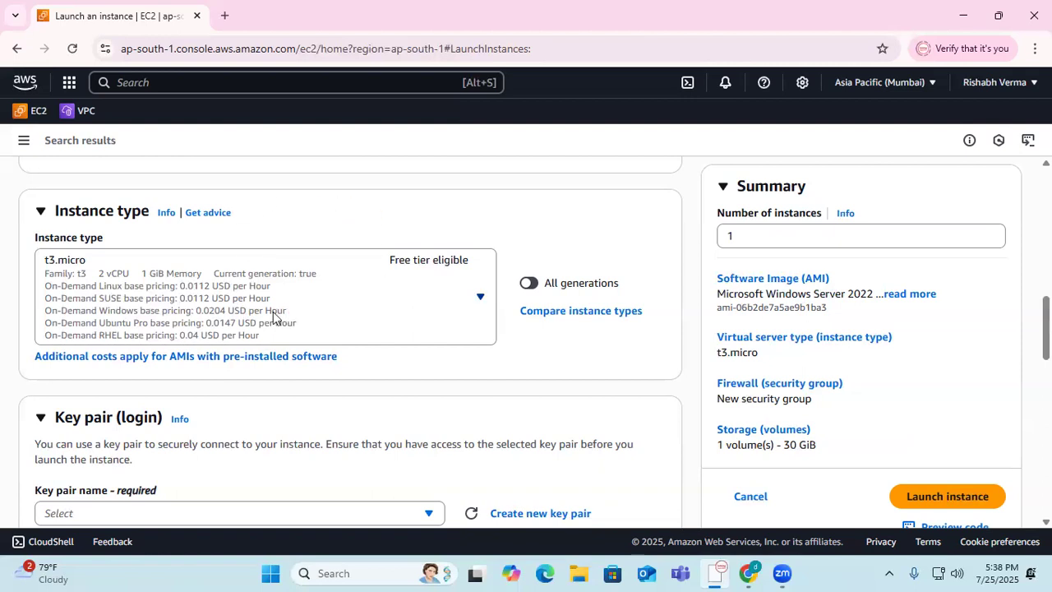
left_click(481, 299)
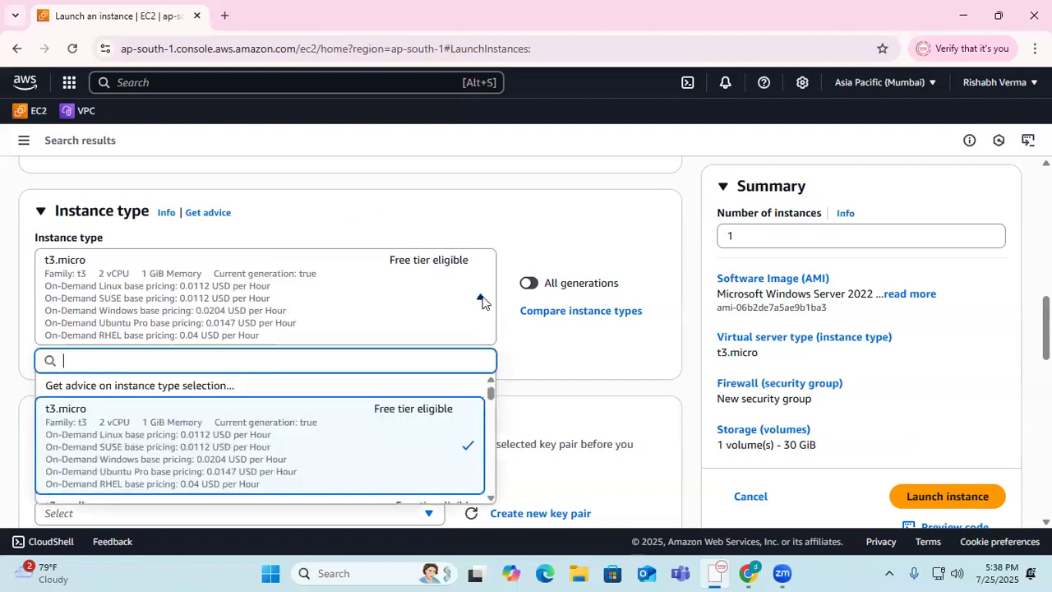
scroll(382, 388, "down", 10)
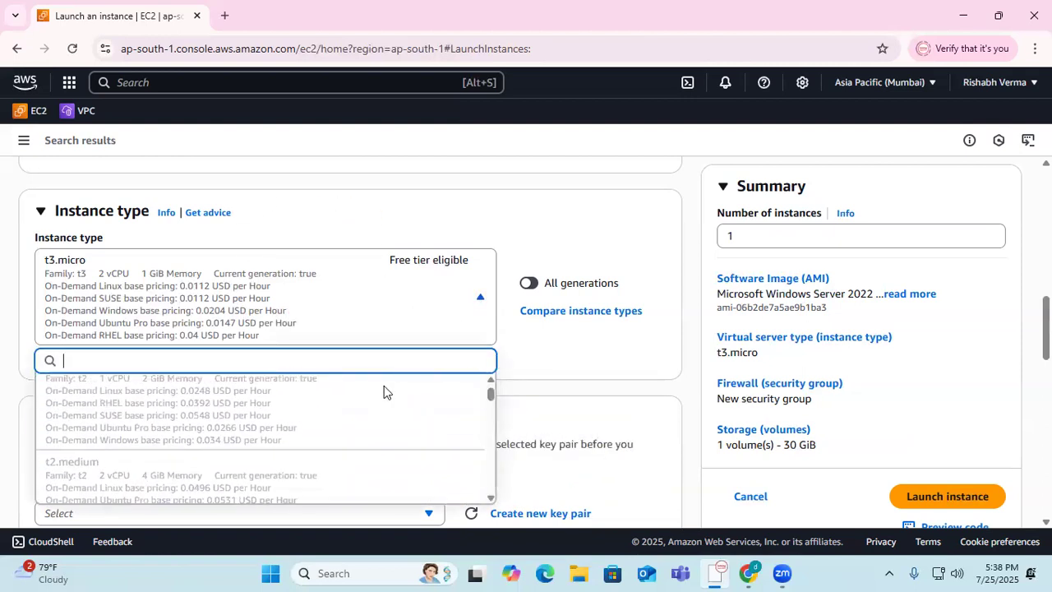
scroll(384, 387, "up", 7)
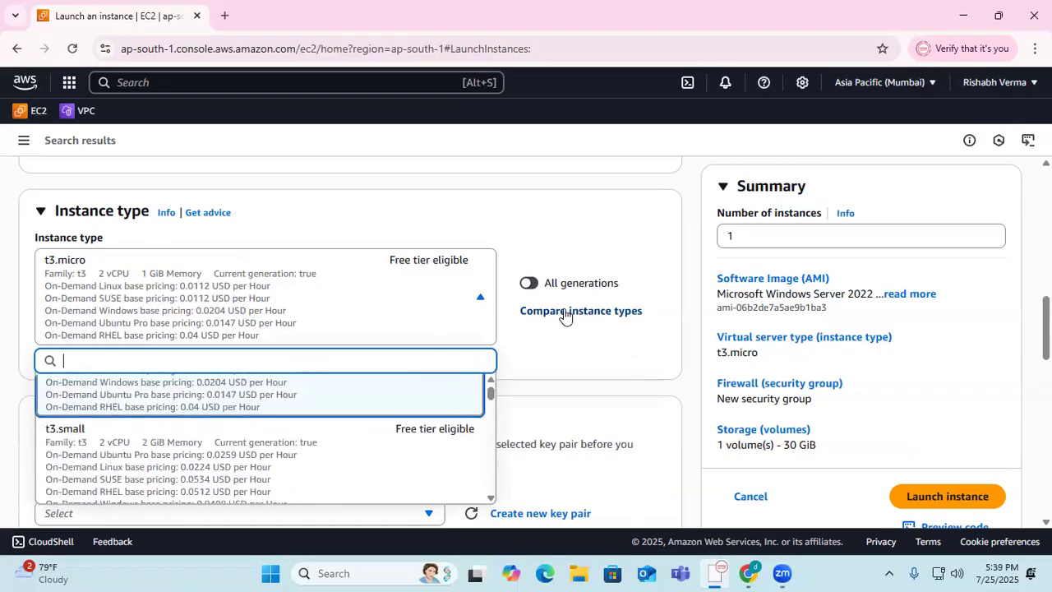
left_click(579, 338)
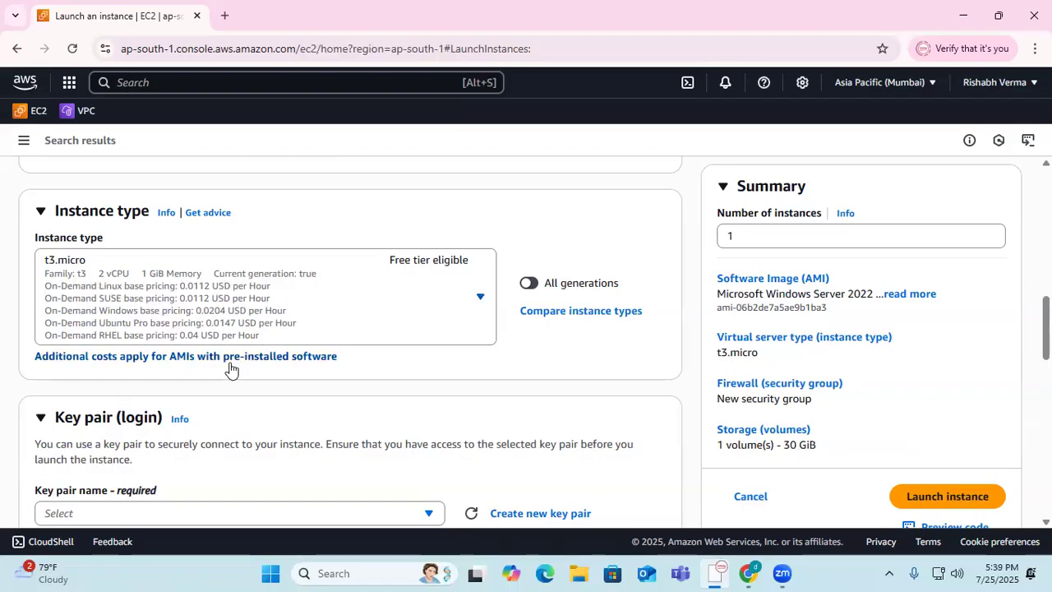
- Create a new RSA key pair named srv22 in .pem format for the instance login
scroll(231, 369, "down", 2)
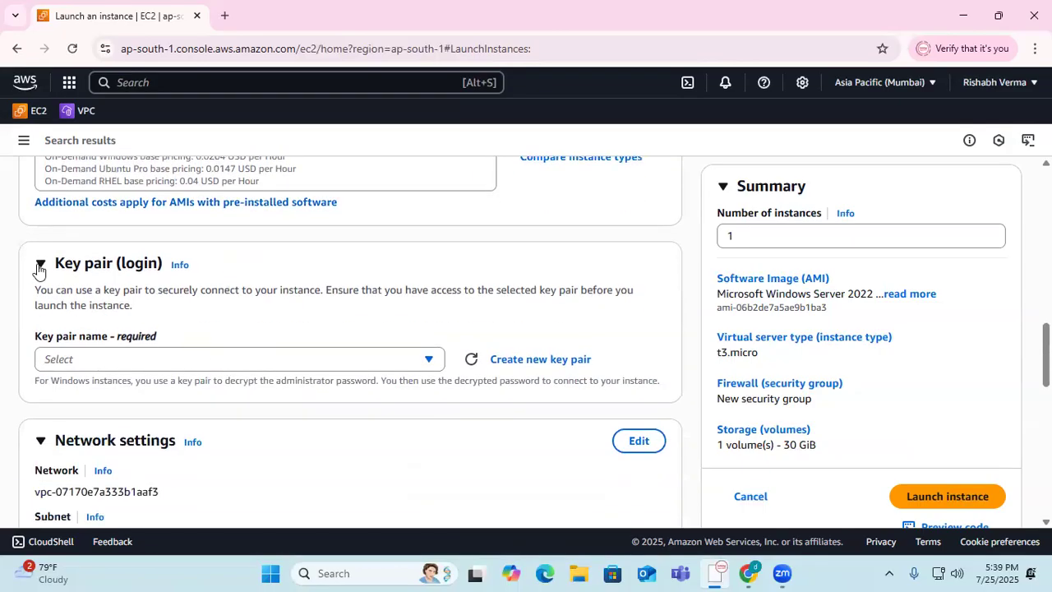
scroll(165, 304, "up", 4)
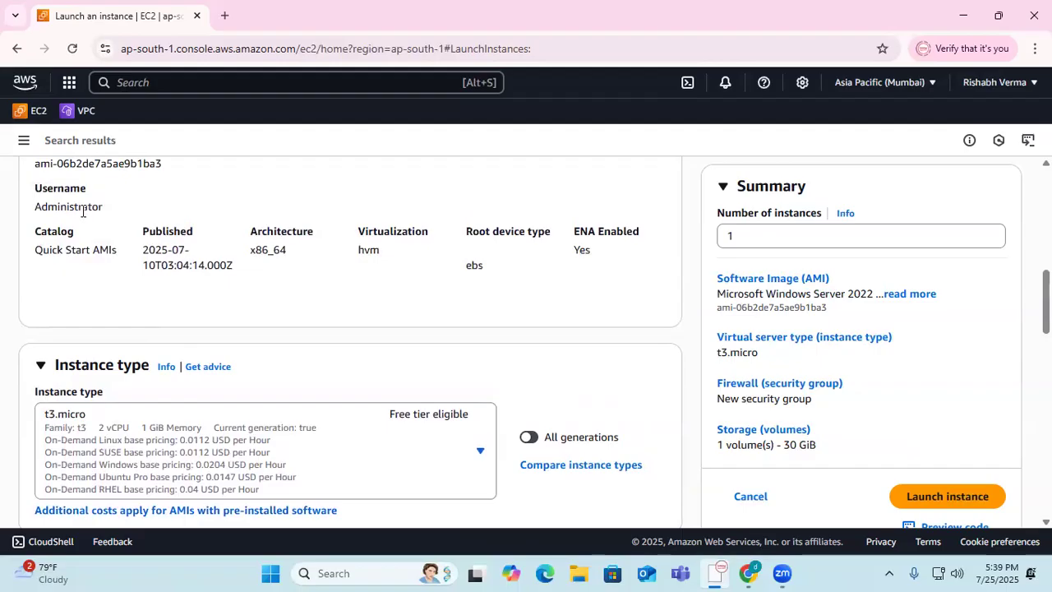
scroll(387, 337, "down", 4)
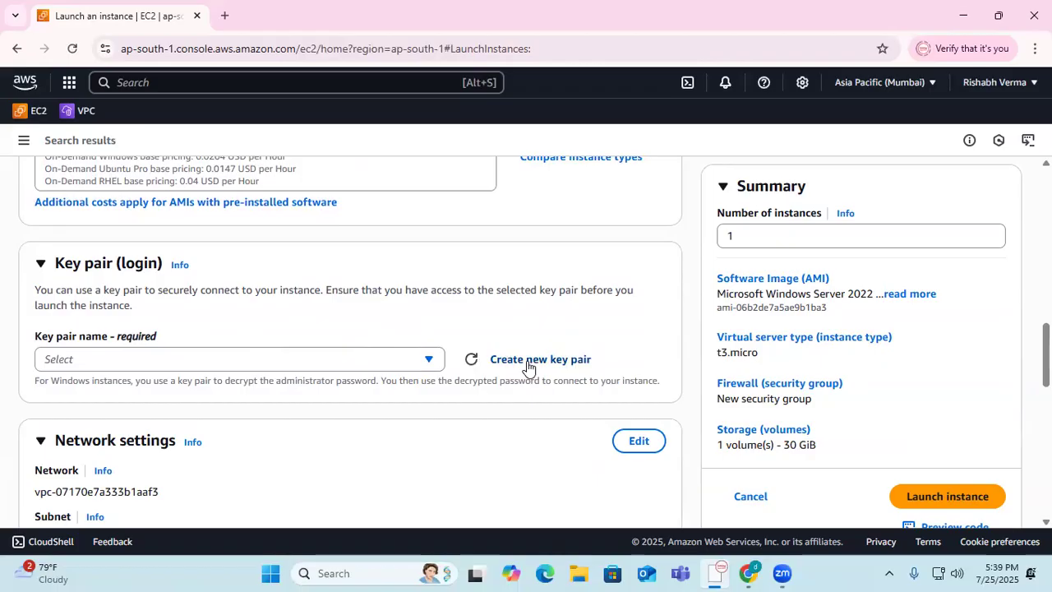
left_click(528, 364)
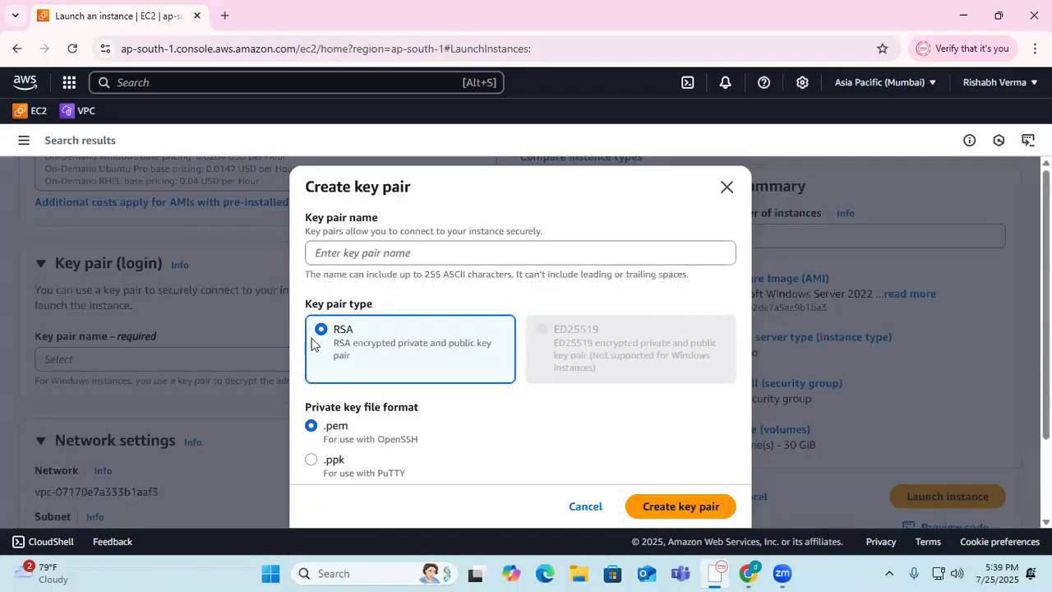
left_click(431, 254)
type("srv22")
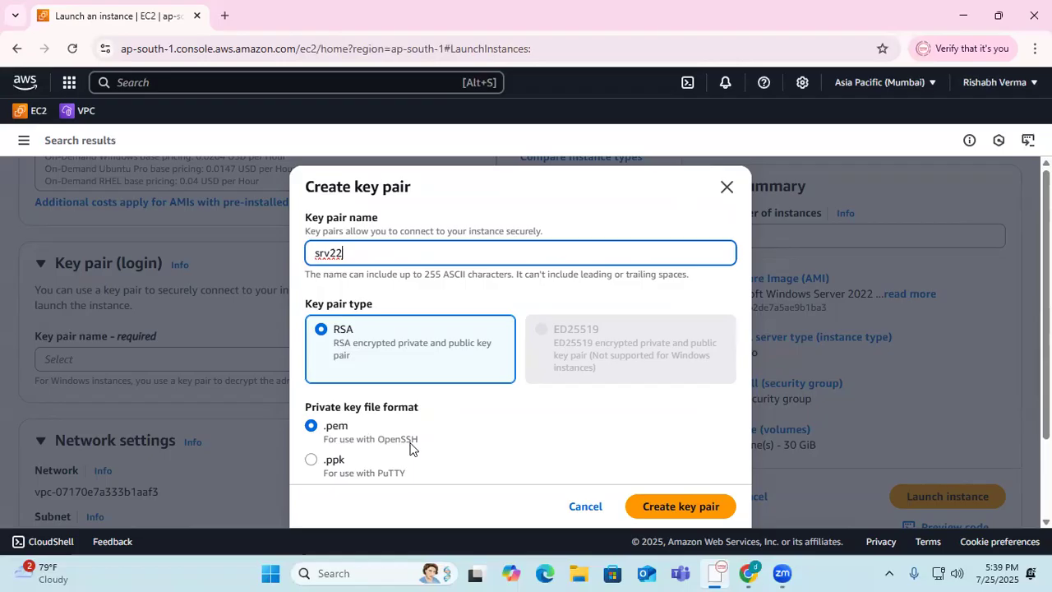
left_click(686, 515)
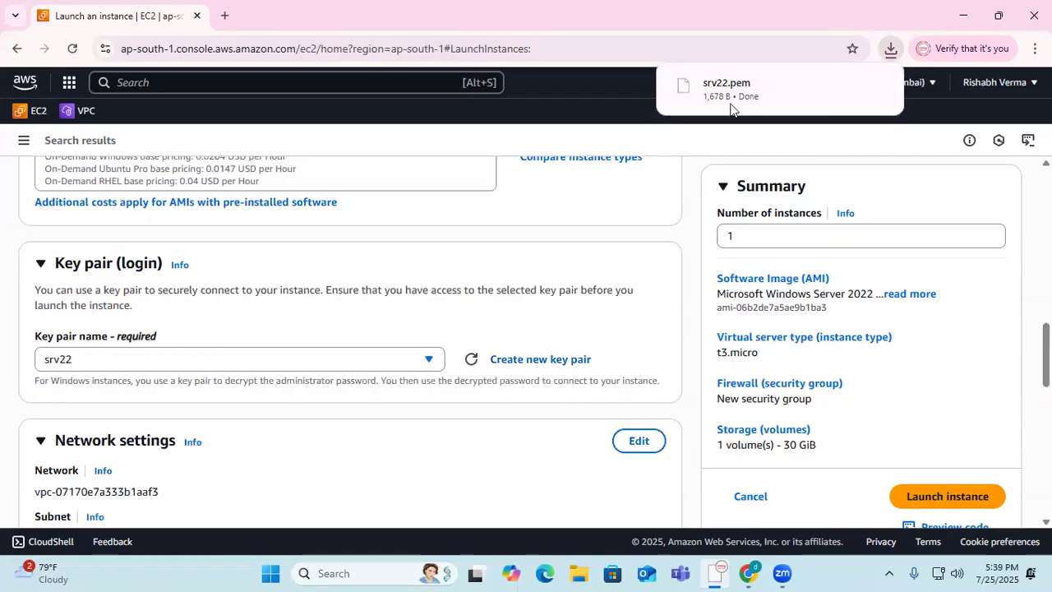
mouse_move(724, 102)
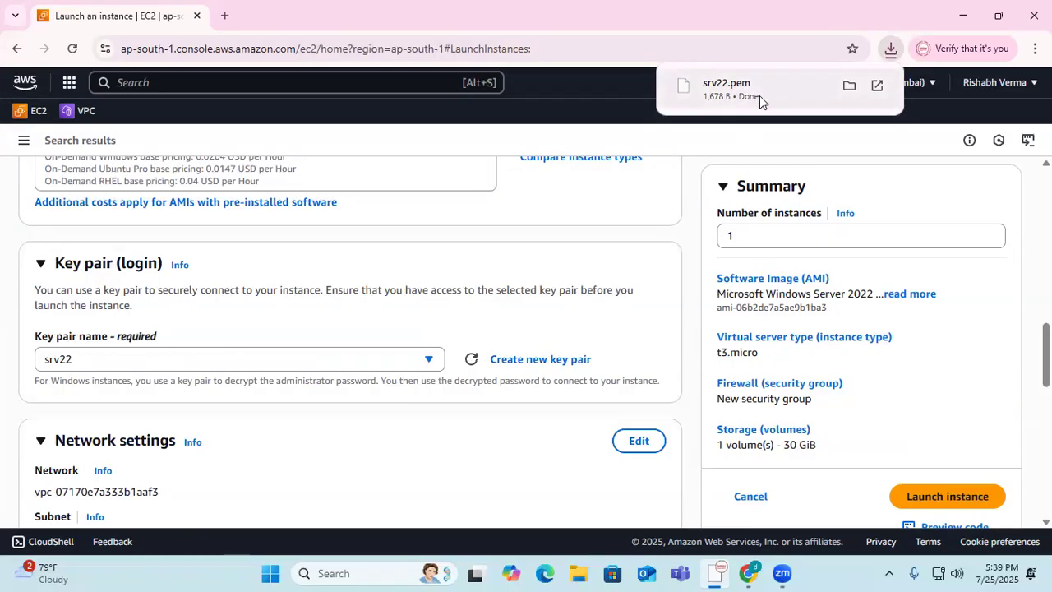
- Review the new instance's network settings, security group rules and storage configuration before launching
scroll(407, 452, "down", 3)
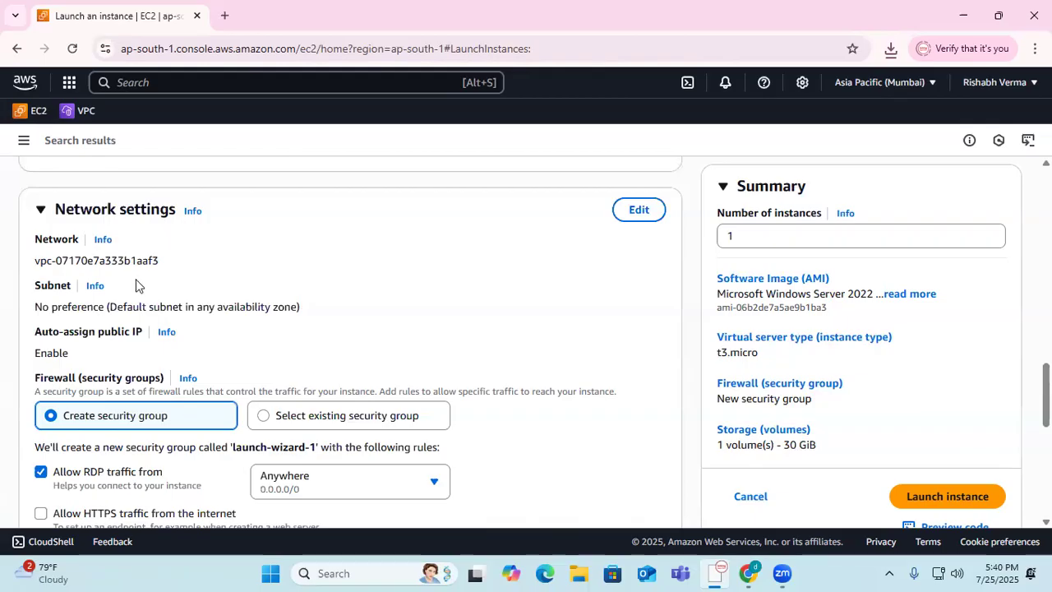
scroll(140, 284, "down", 2)
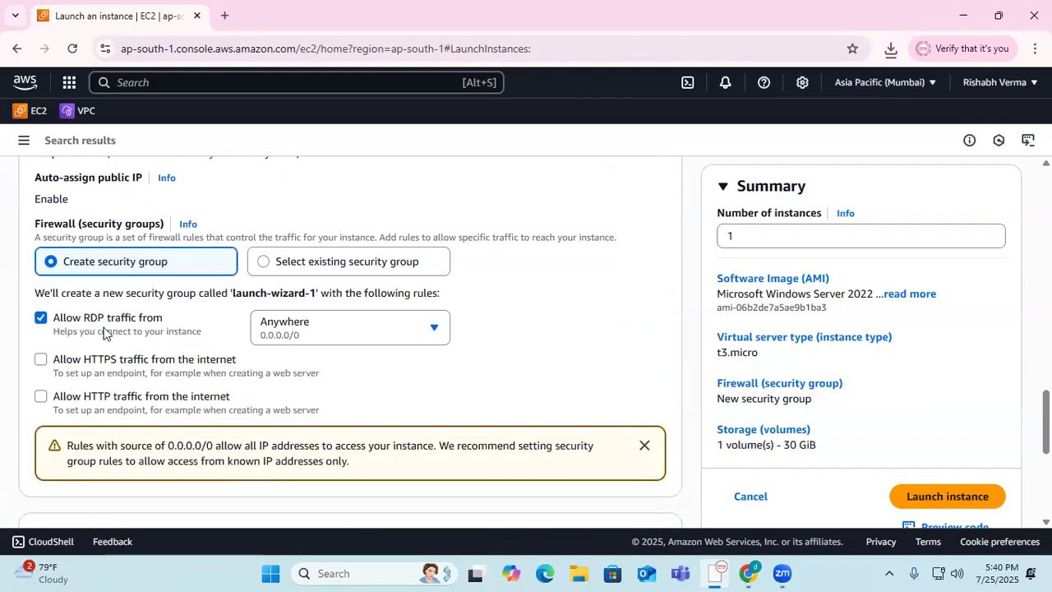
scroll(137, 336, "down", 2)
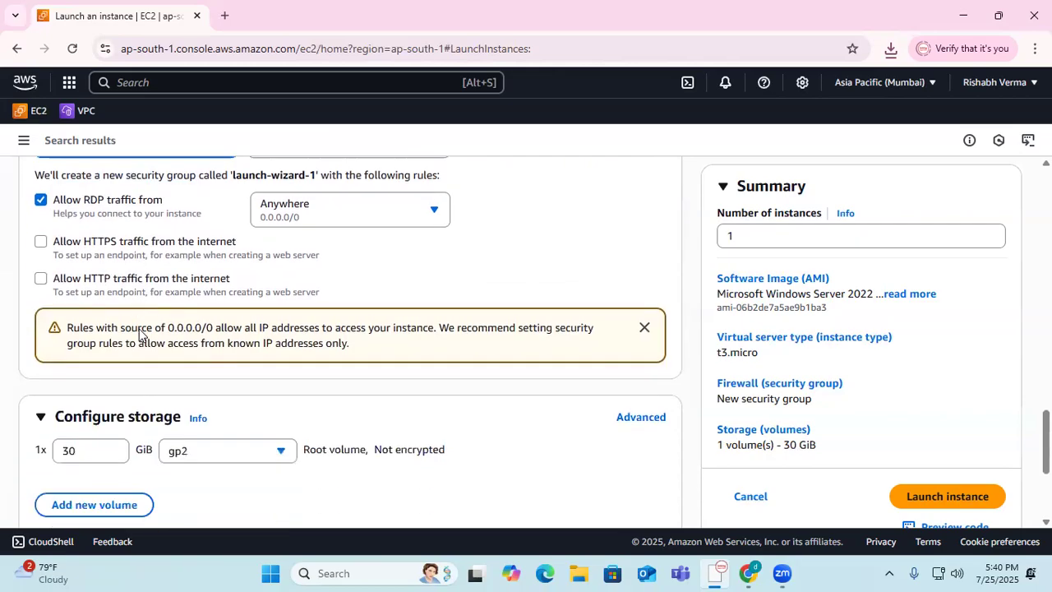
scroll(332, 250, "up", 4)
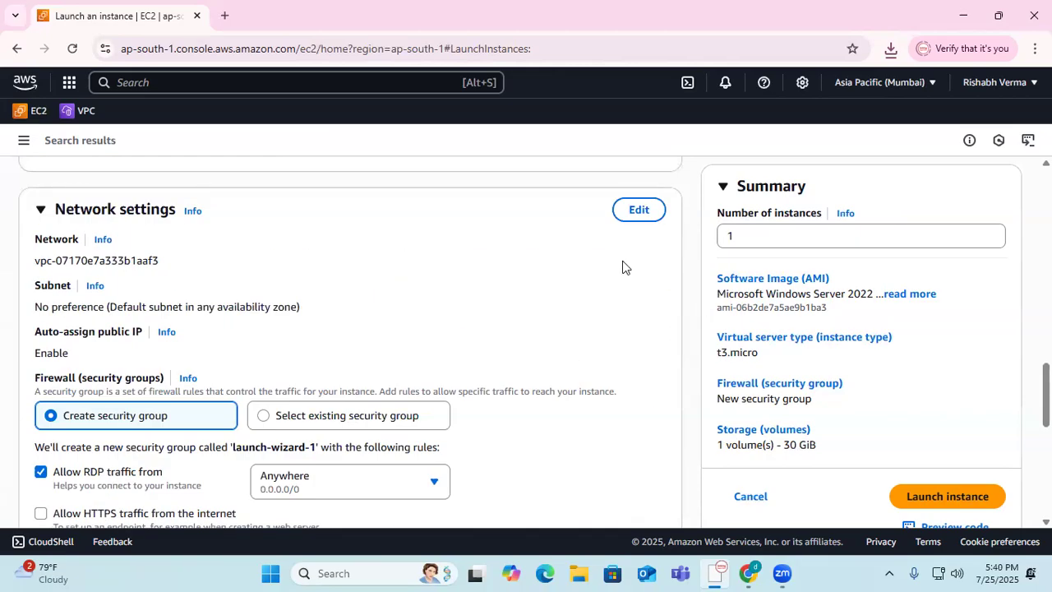
scroll(212, 333, "down", 3)
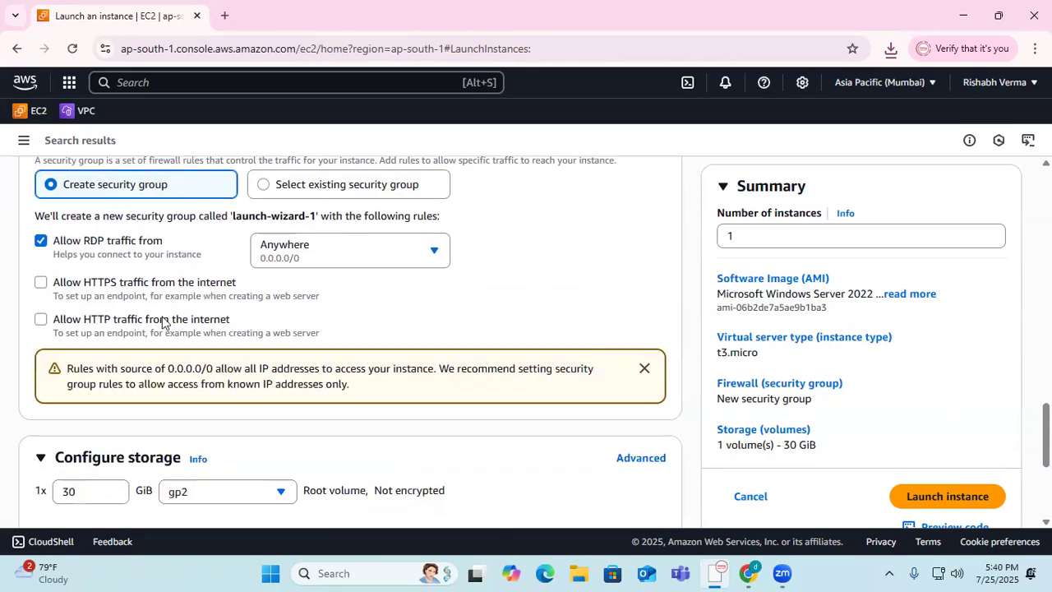
scroll(92, 295, "down", 1)
scroll(92, 294, "down", 2)
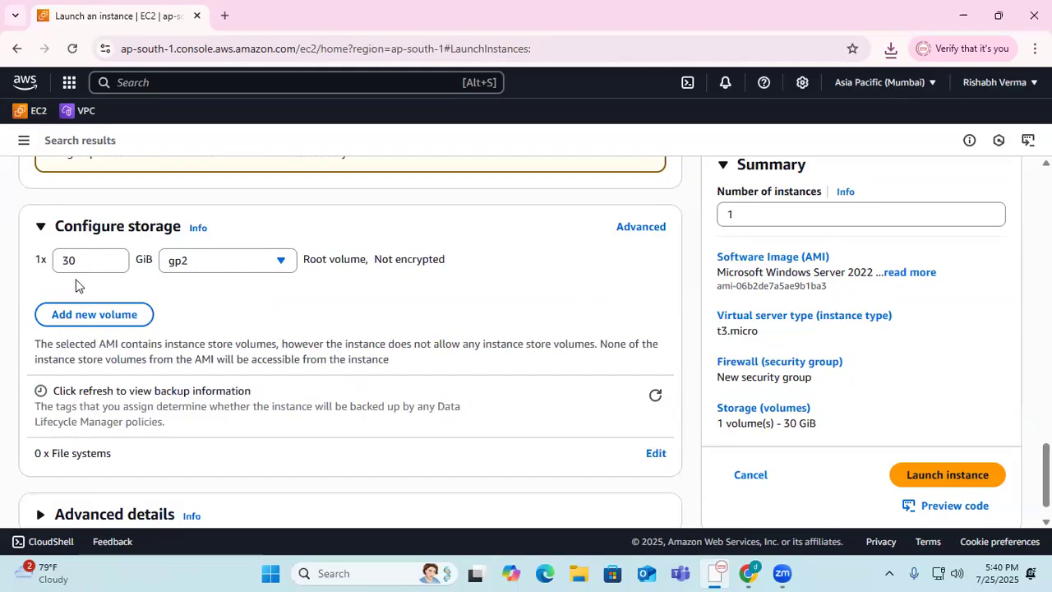
scroll(211, 277, "down", 1)
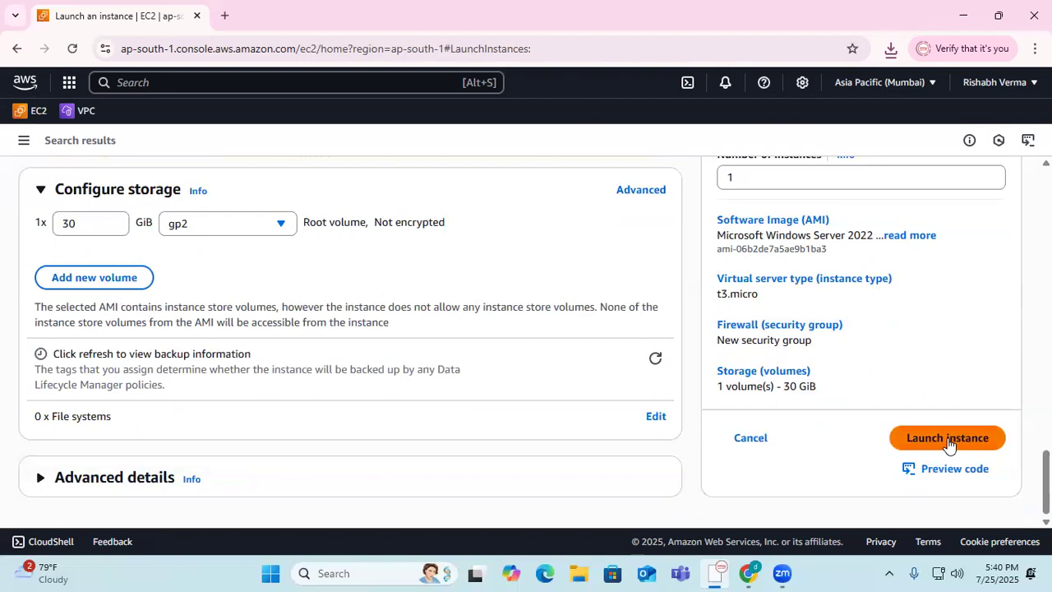
scroll(752, 216, "up", 2)
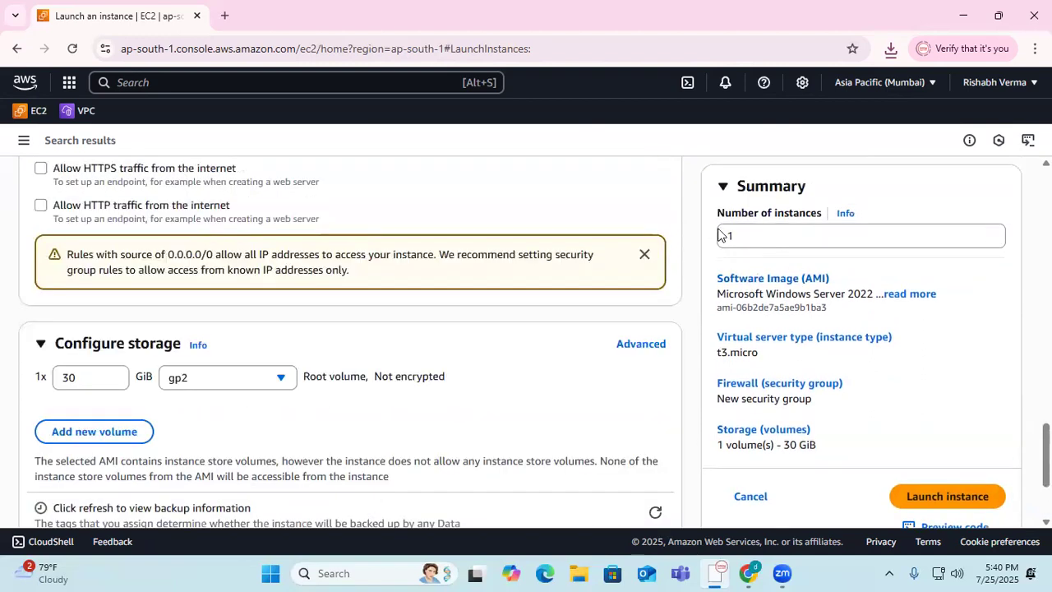
- Launch a single instance with the configured image, key pair, network and storage settings
left_click(751, 235)
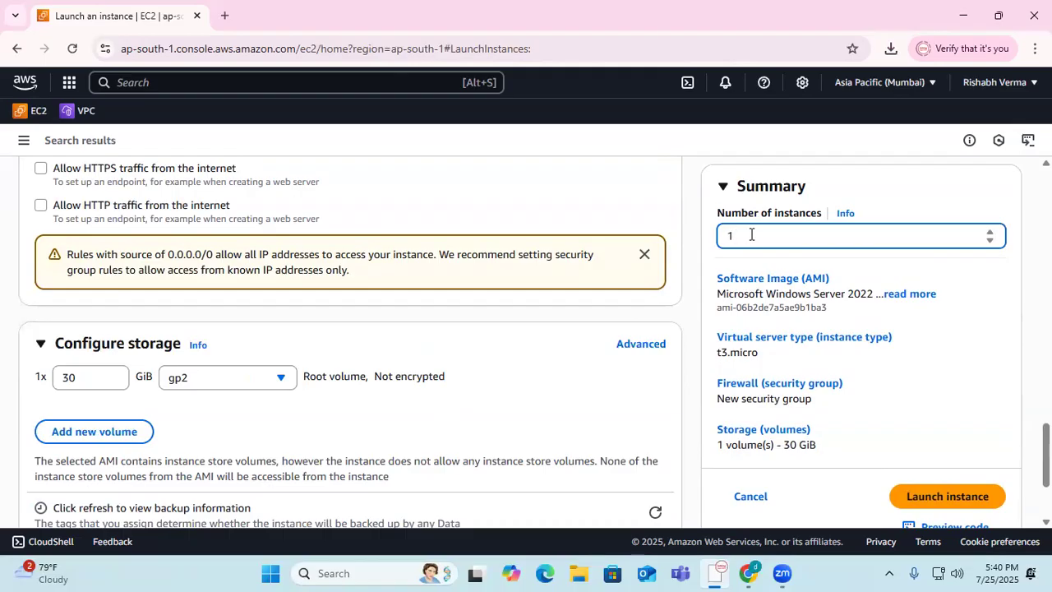
double_click(751, 234)
left_click(940, 497)
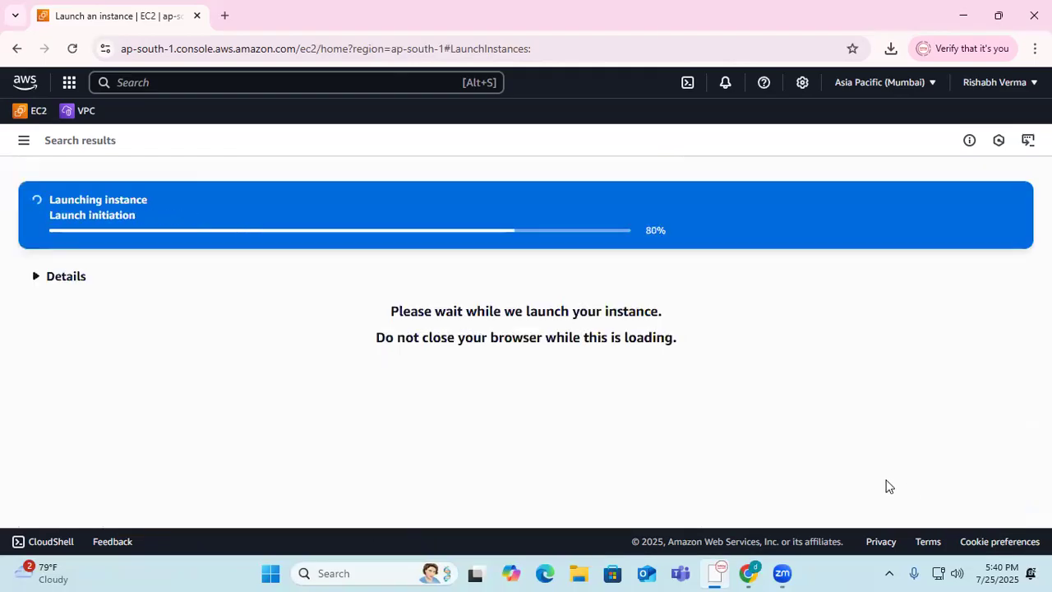
- Go from the launch result page to the list of all instances
scroll(887, 486, "down", 2)
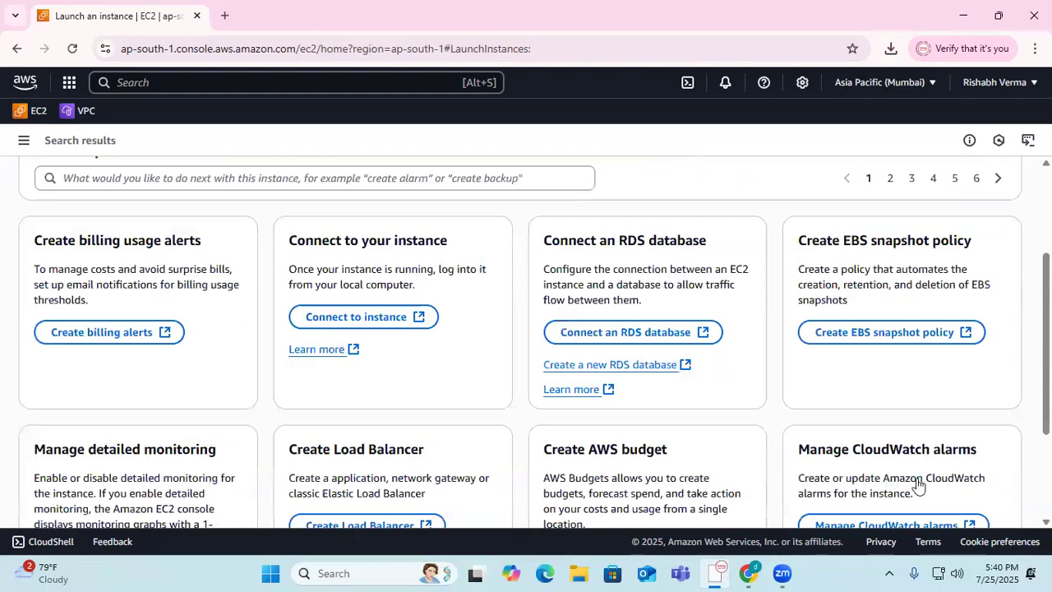
scroll(921, 482, "down", 2)
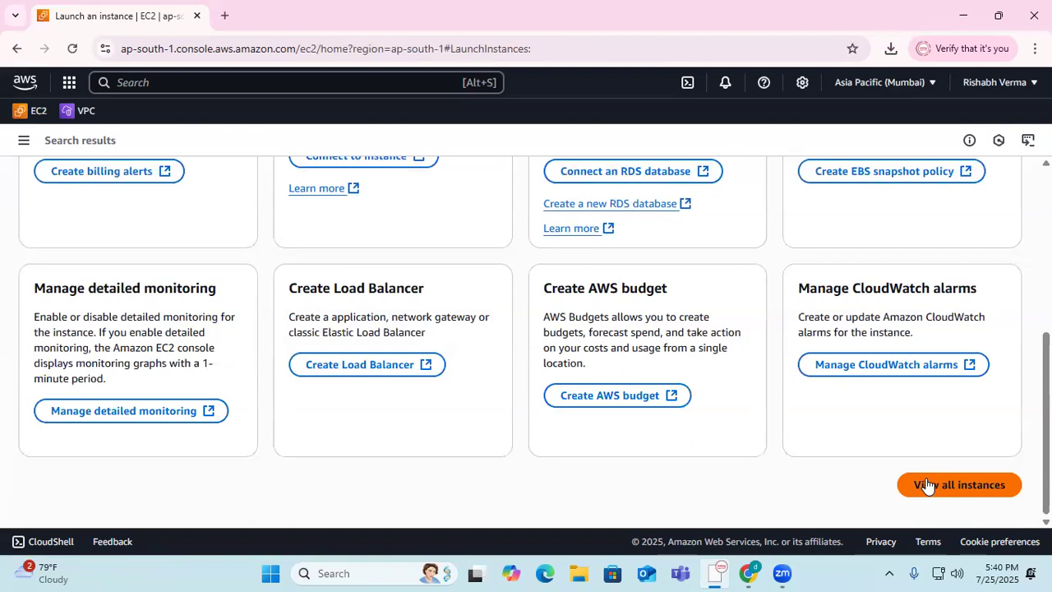
left_click(939, 489)
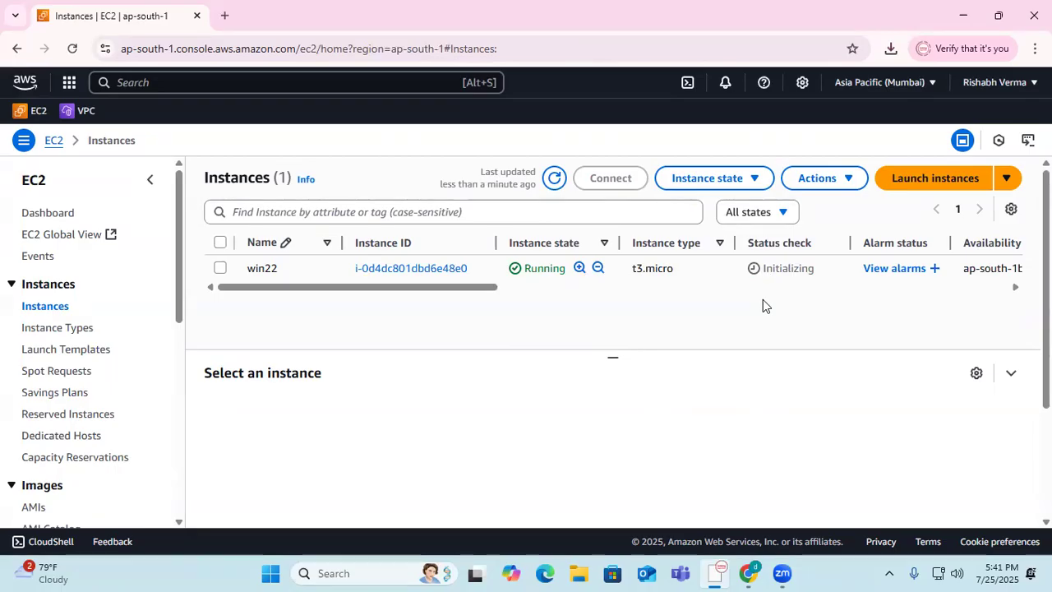
- Refresh the instance list and check win22's state, availability zone and public address against the selected region
left_click(555, 181)
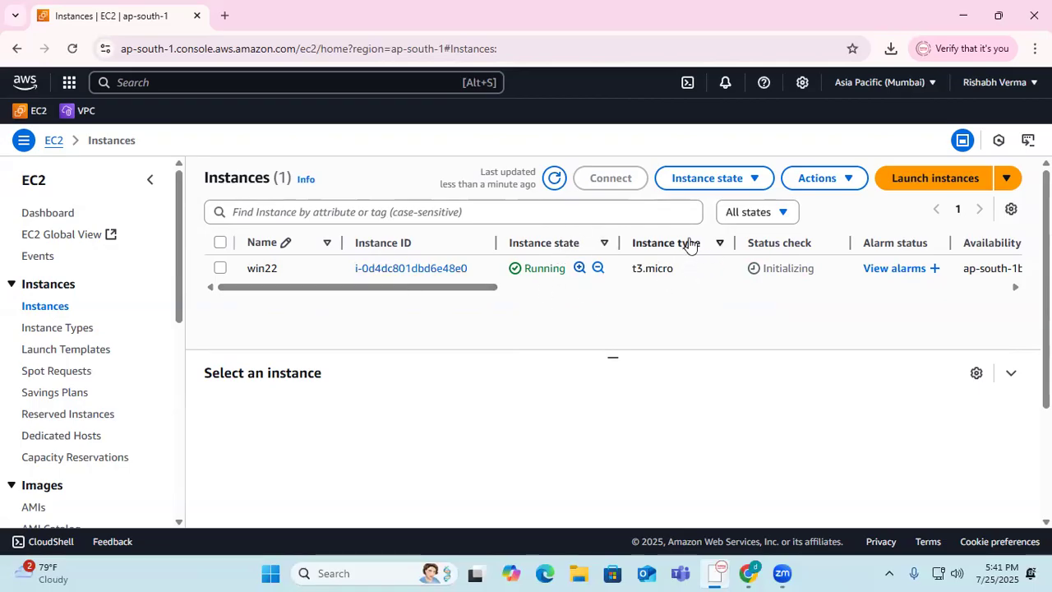
left_click_drag(489, 289, 639, 294)
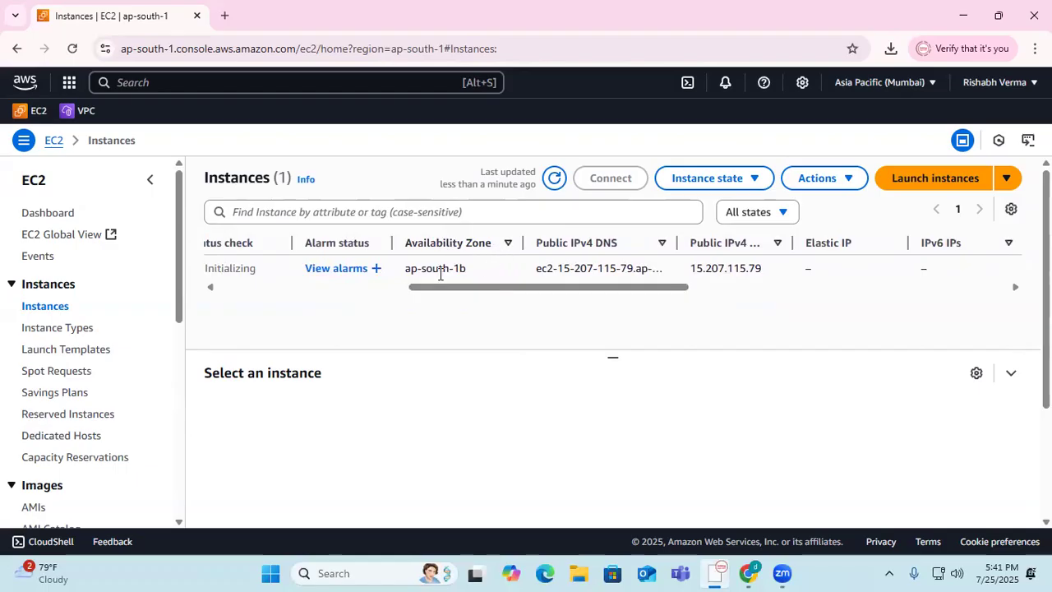
left_click(932, 85)
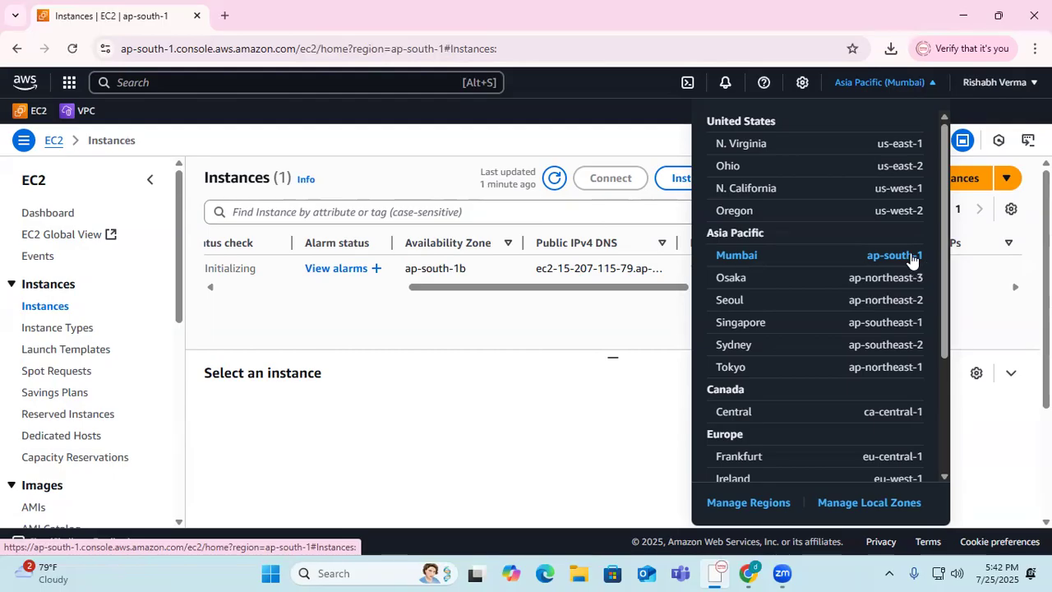
left_click(611, 392)
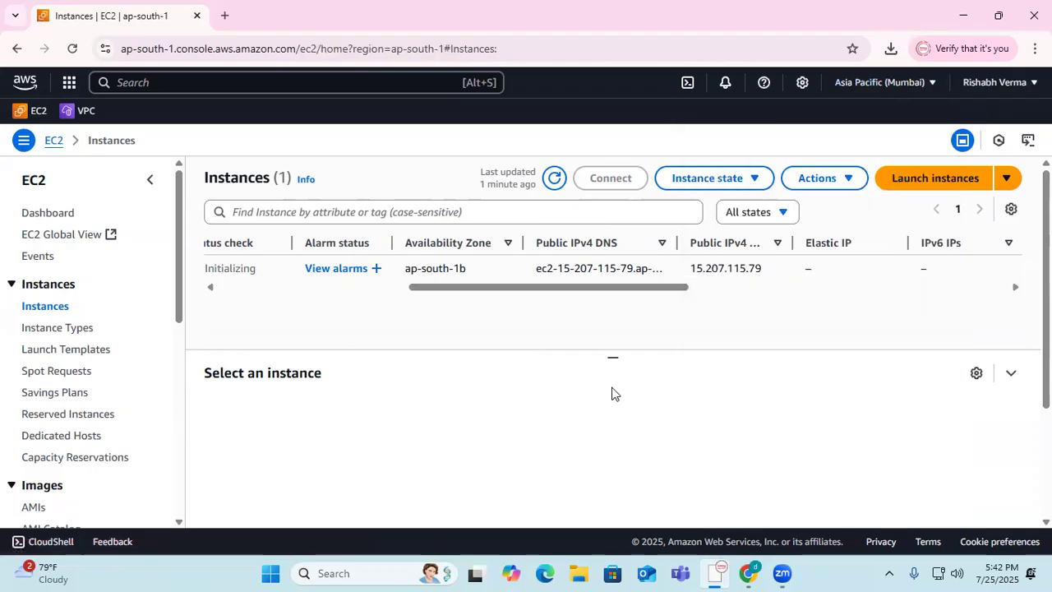
left_click_drag(674, 287, 223, 296)
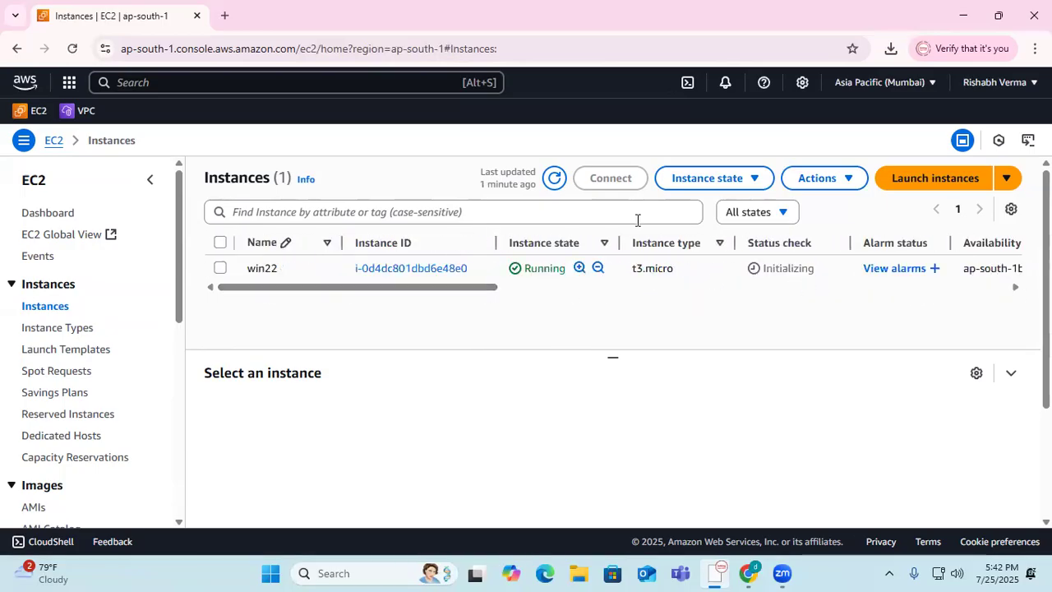
left_click(555, 180)
- Select the win22 instance and review its summary, including IP addresses, DNS names, VPC and subnet
left_click(219, 269)
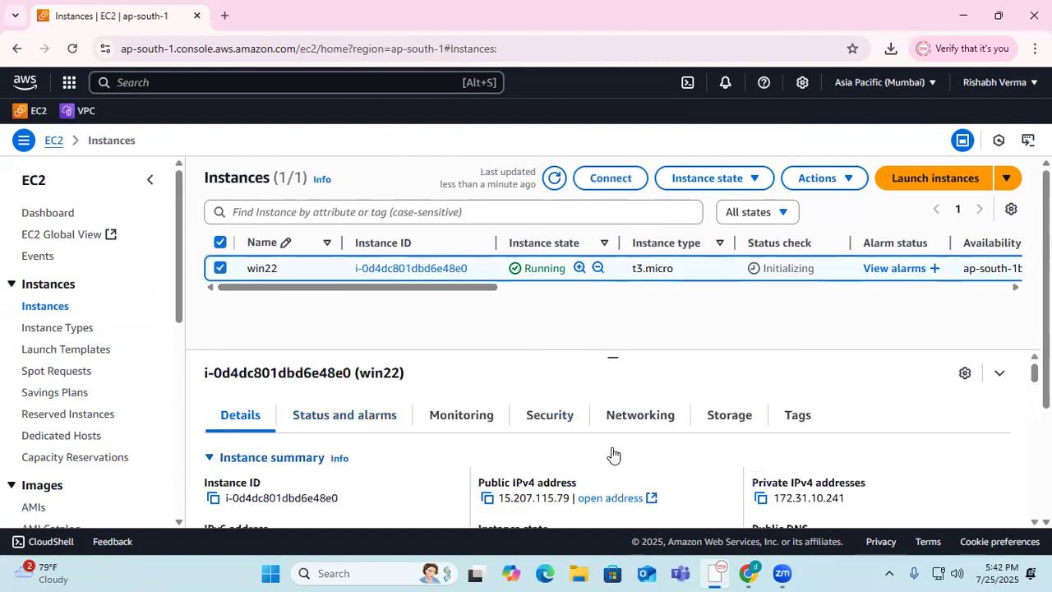
scroll(258, 464, "down", 3)
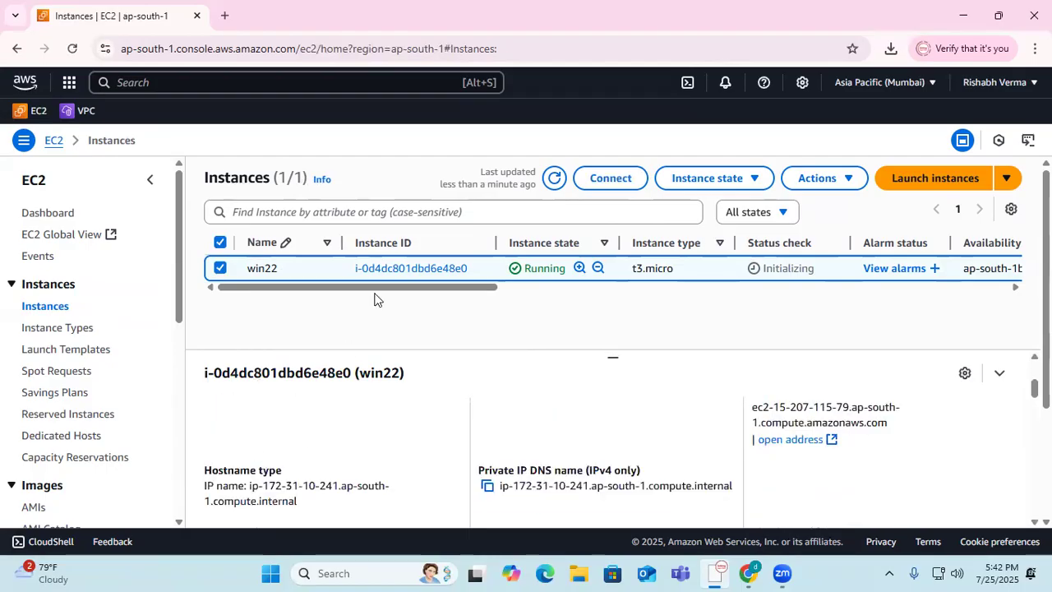
scroll(529, 442, "up", 3)
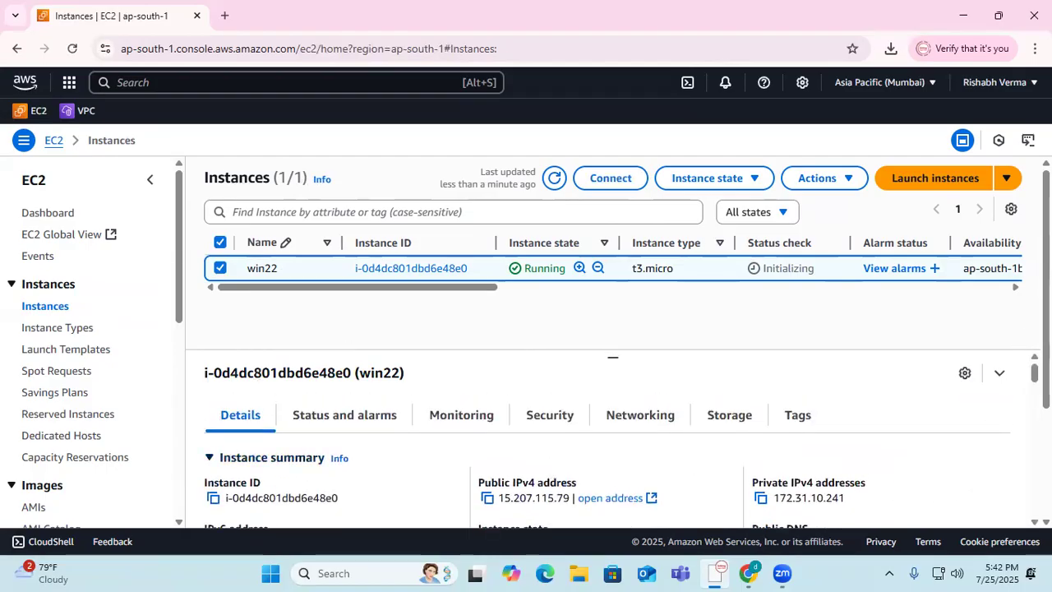
left_click_drag(1047, 342, 1046, 448)
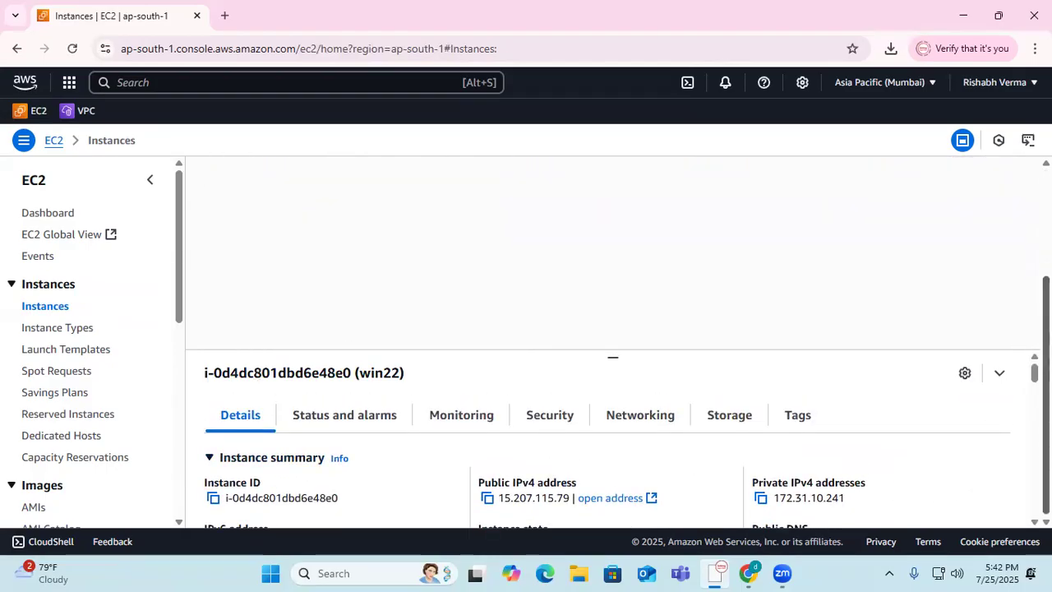
scroll(649, 478, "down", 1)
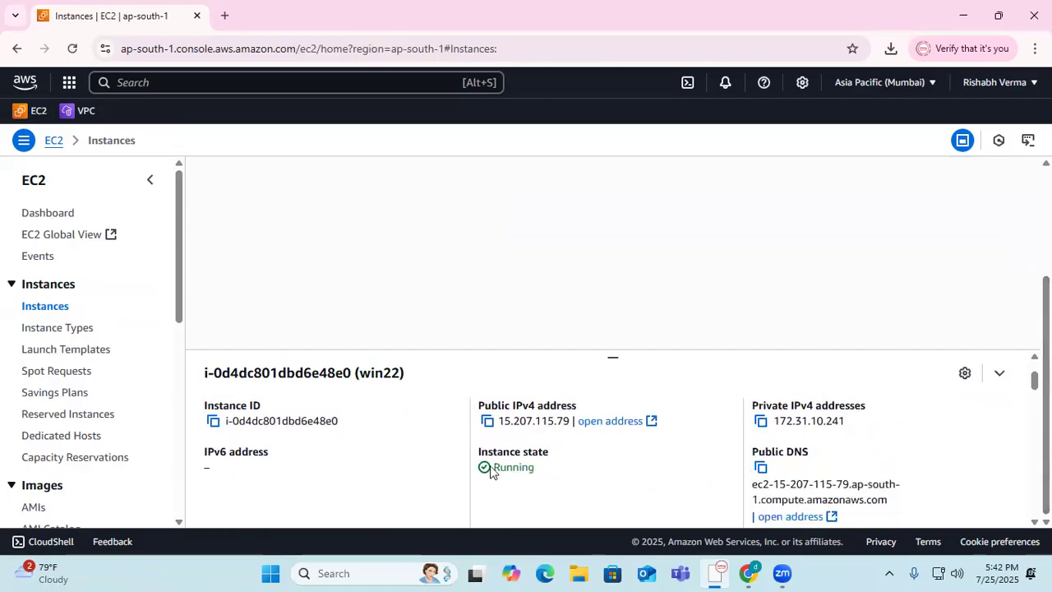
scroll(490, 471, "up", 1)
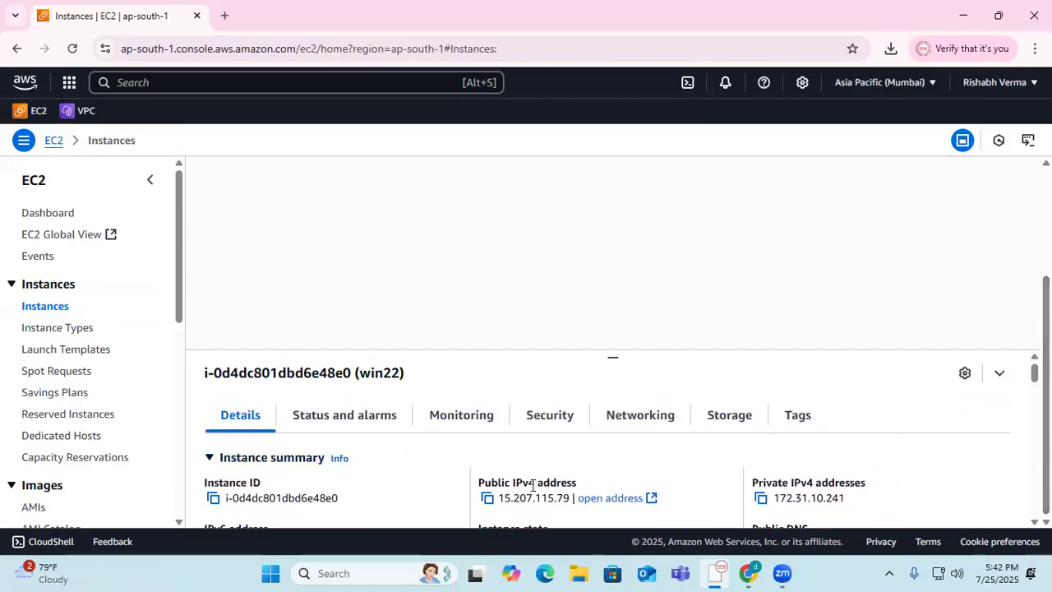
scroll(533, 485, "down", 1)
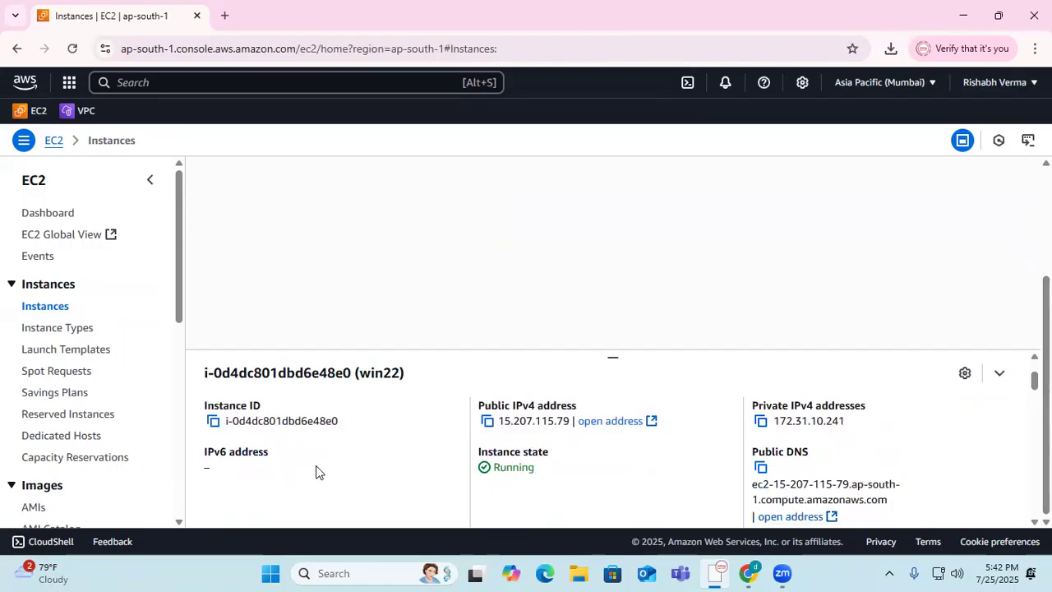
scroll(408, 461, "down", 2)
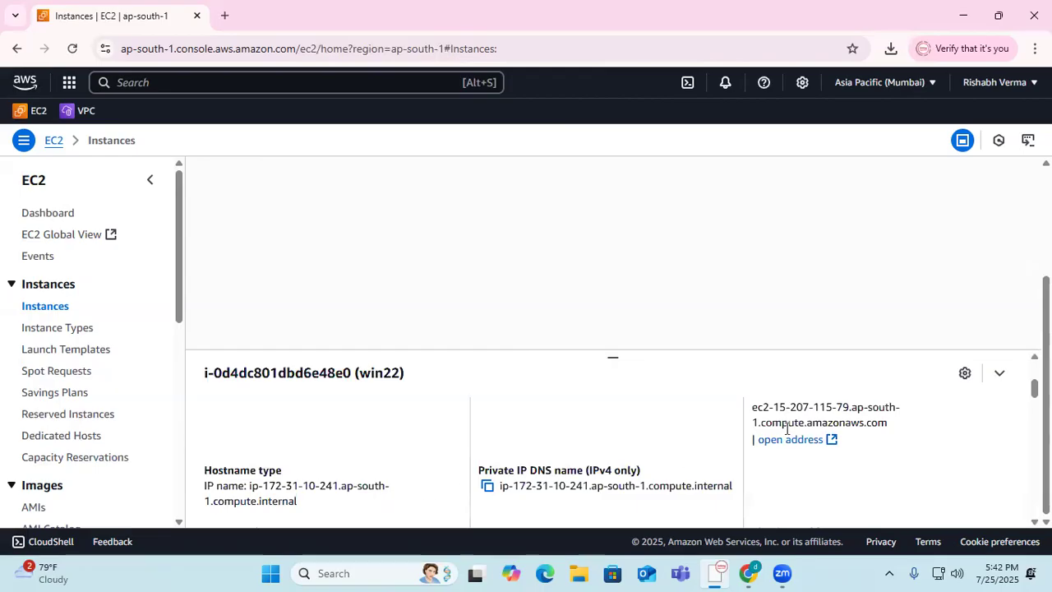
scroll(843, 411, "down", 3)
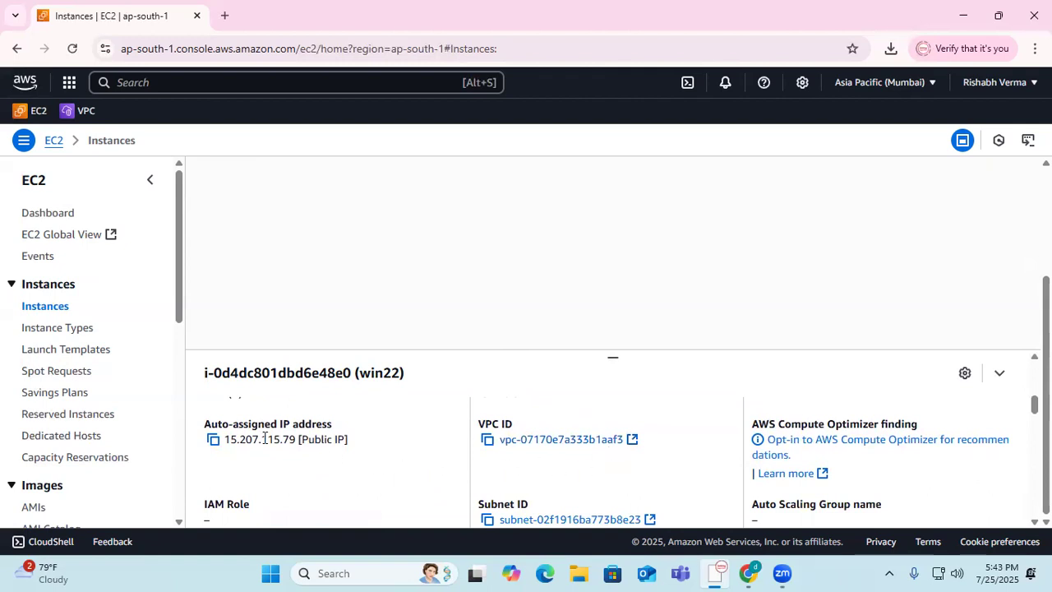
scroll(312, 441, "down", 1)
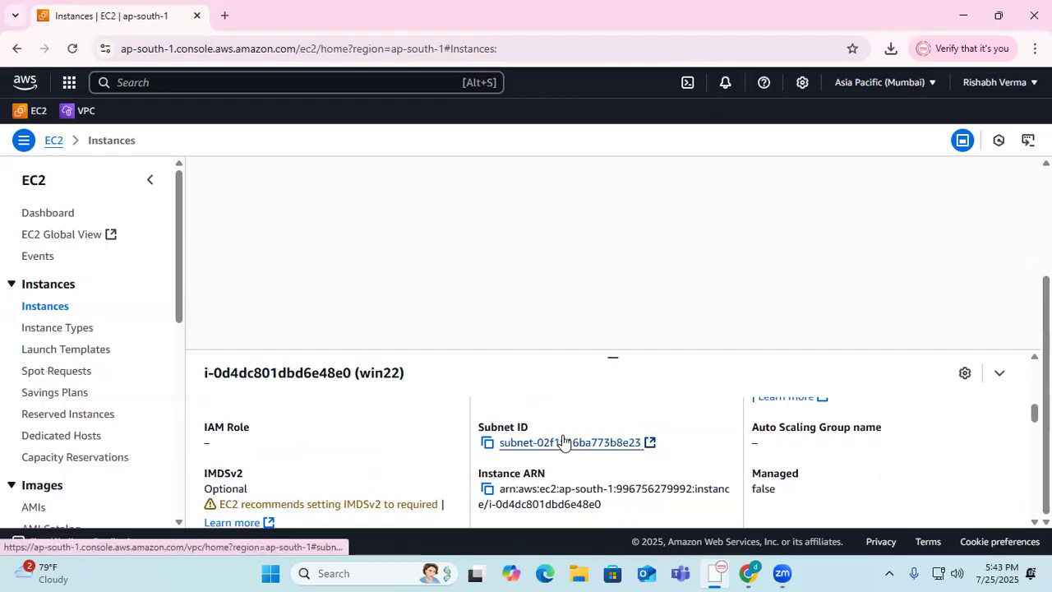
scroll(563, 444, "up", 1)
- Examine win22's instance details, including AMI, platform, assigned key pair, boot mode, and host and placement group
scroll(906, 508, "down", 3)
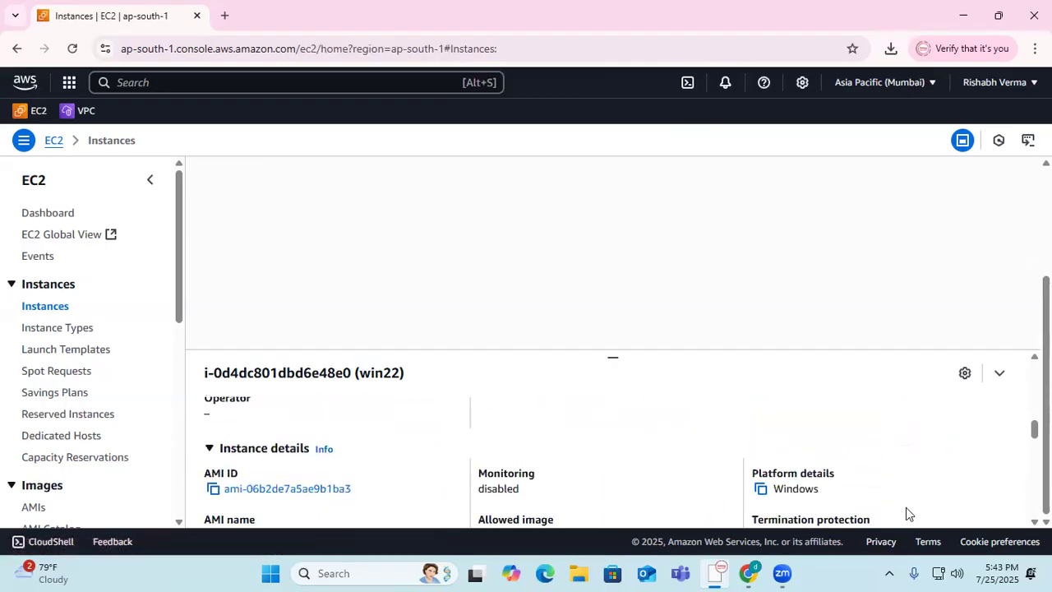
scroll(362, 493, "down", 2)
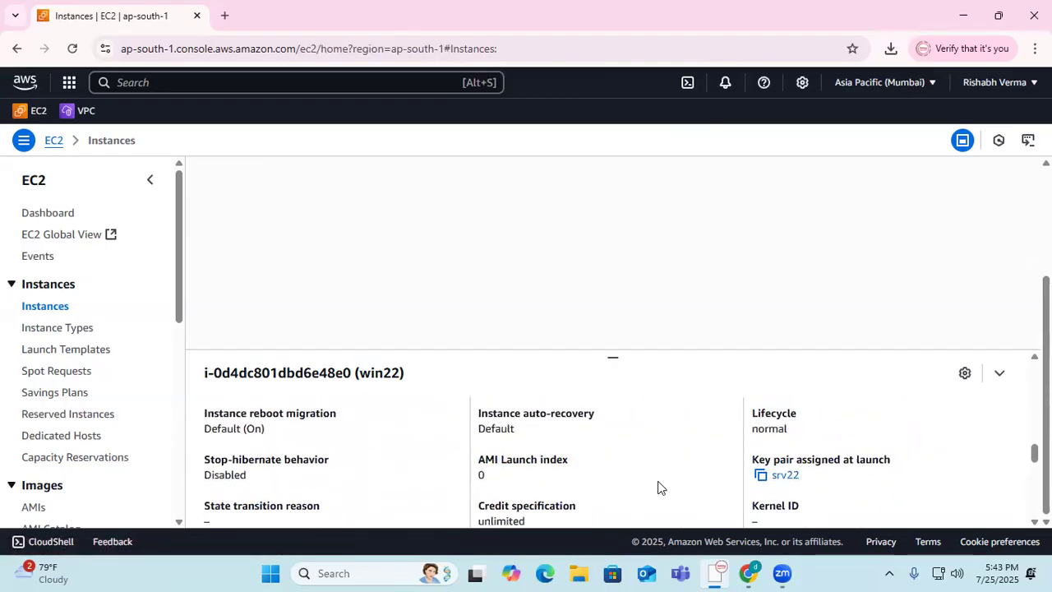
scroll(765, 477, "down", 1)
scroll(775, 451, "up", 1)
scroll(583, 488, "down", 2)
scroll(365, 489, "down", 5)
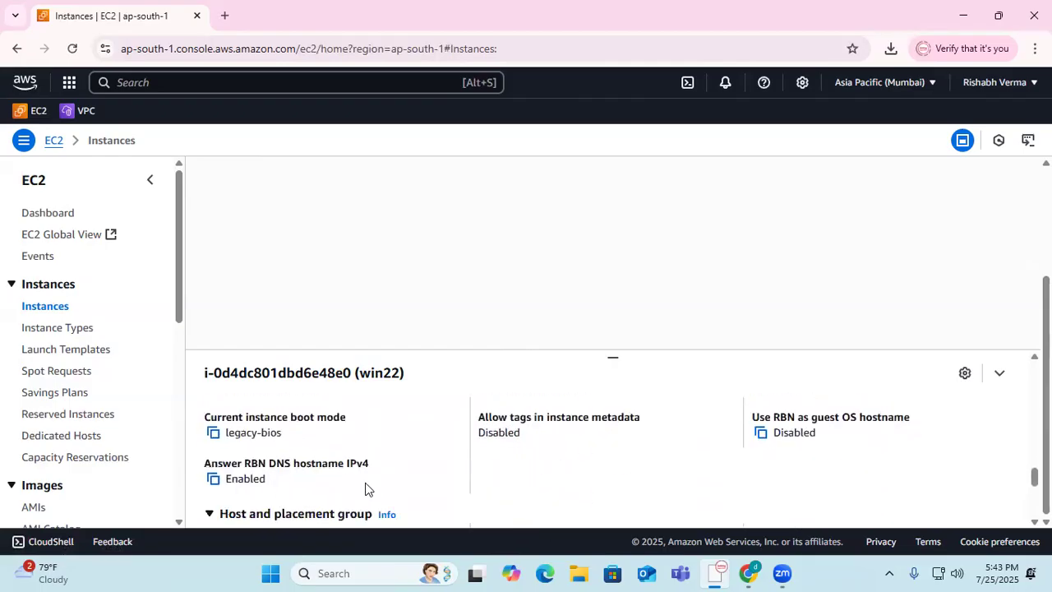
scroll(302, 436, "down", 1)
scroll(576, 432, "down", 1)
scroll(520, 430, "down", 5)
scroll(520, 430, "up", 15)
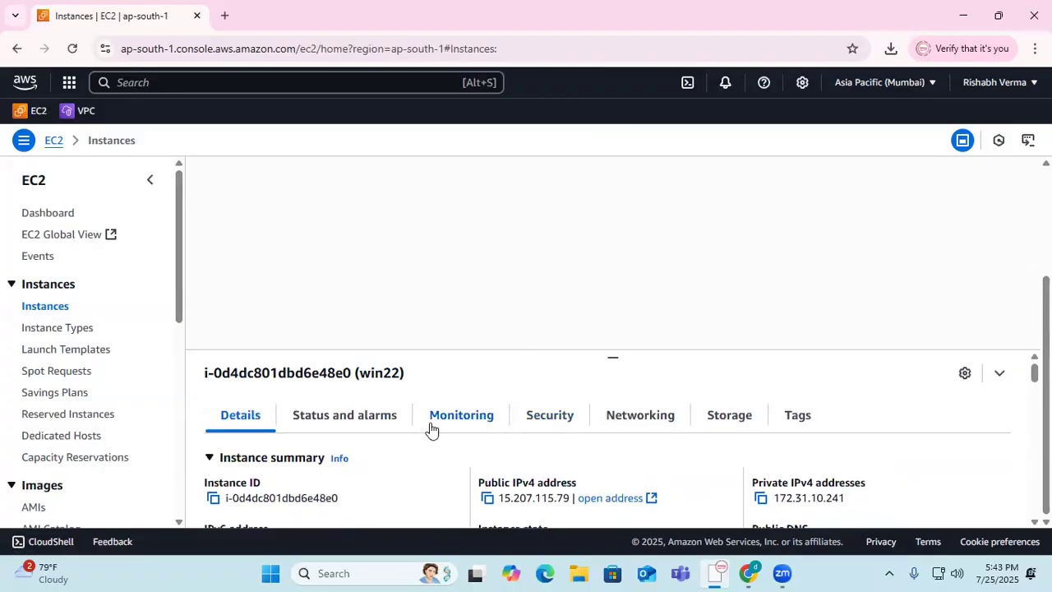
- Check the system, instance and attached EBS status checks and the alarms of win22
left_click(306, 419)
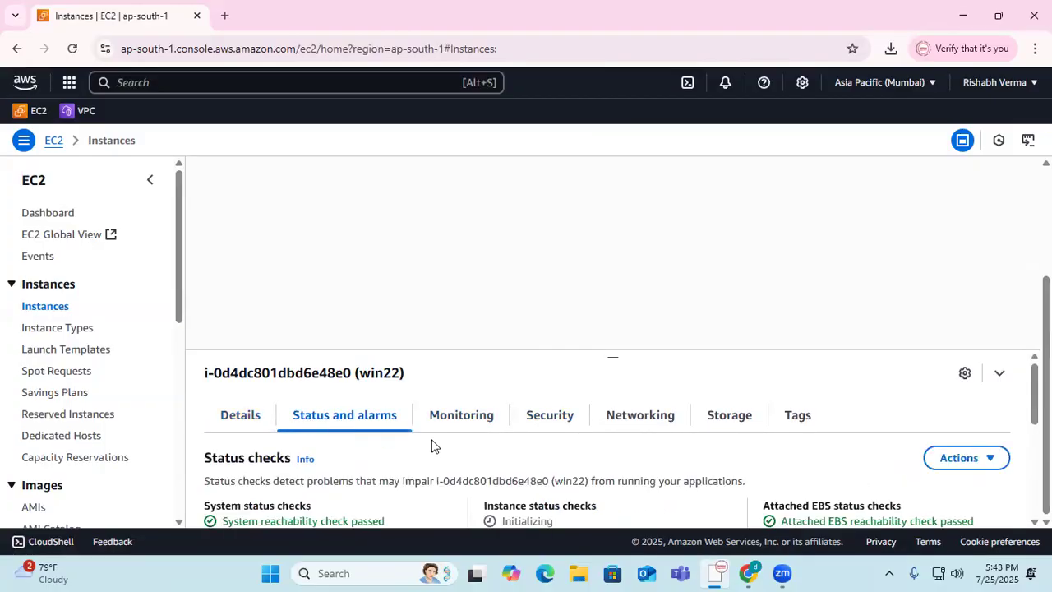
scroll(568, 427, "down", 1)
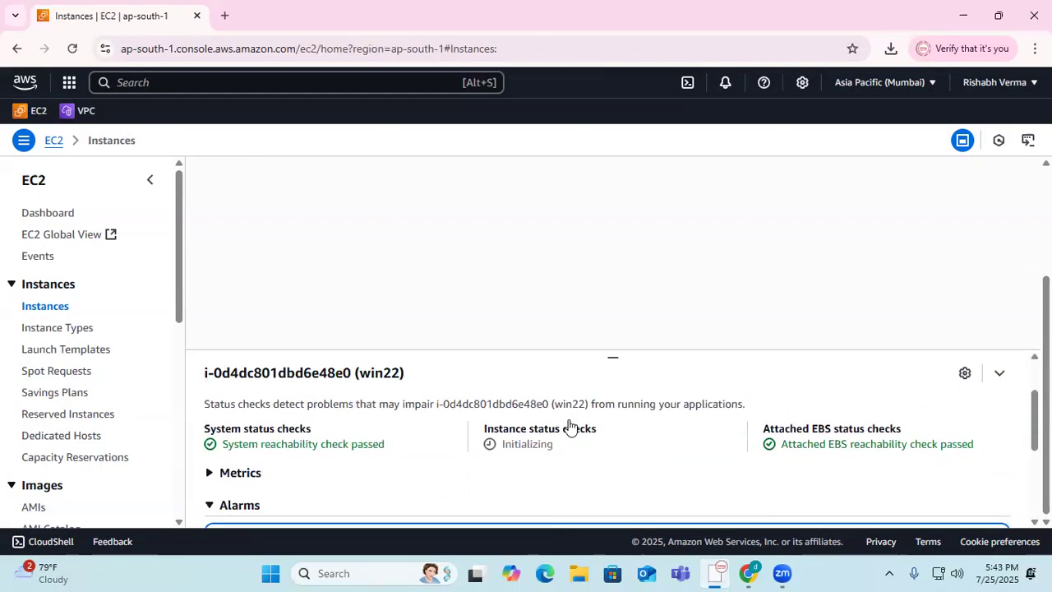
scroll(670, 463, "down", 1)
scroll(670, 463, "up", 1)
scroll(670, 463, "down", 1)
scroll(669, 463, "up", 2)
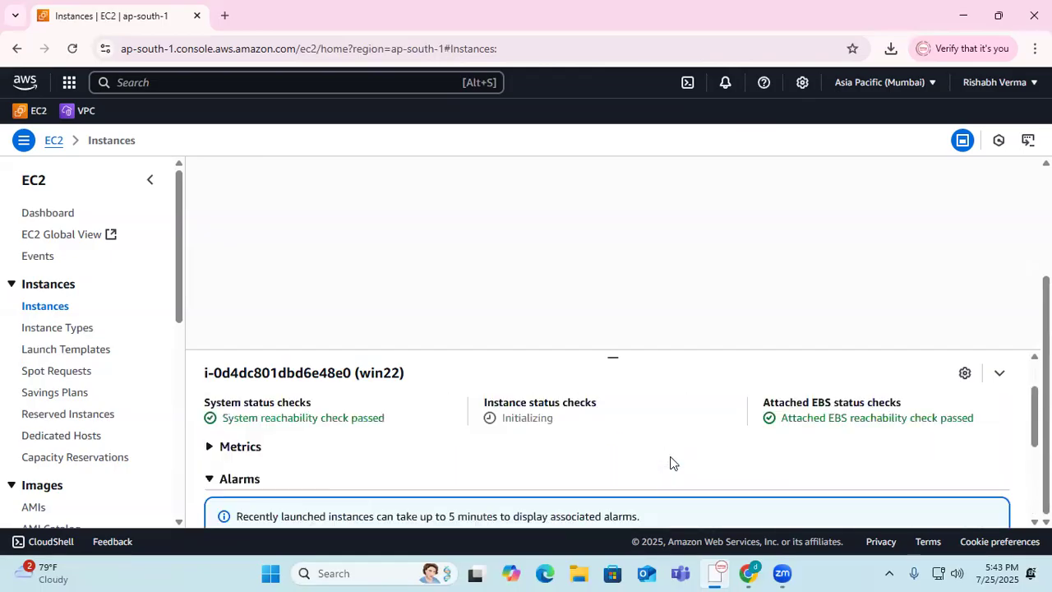
- Review win22's monitoring, security and networking details, including its VPC, subnet and availability zone
left_click(463, 428)
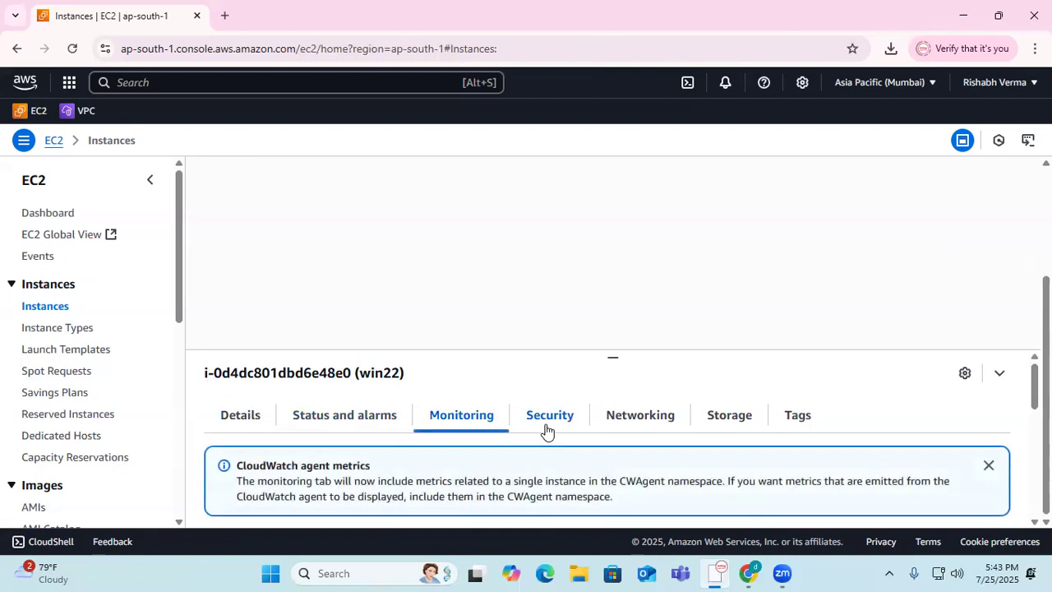
left_click(548, 423)
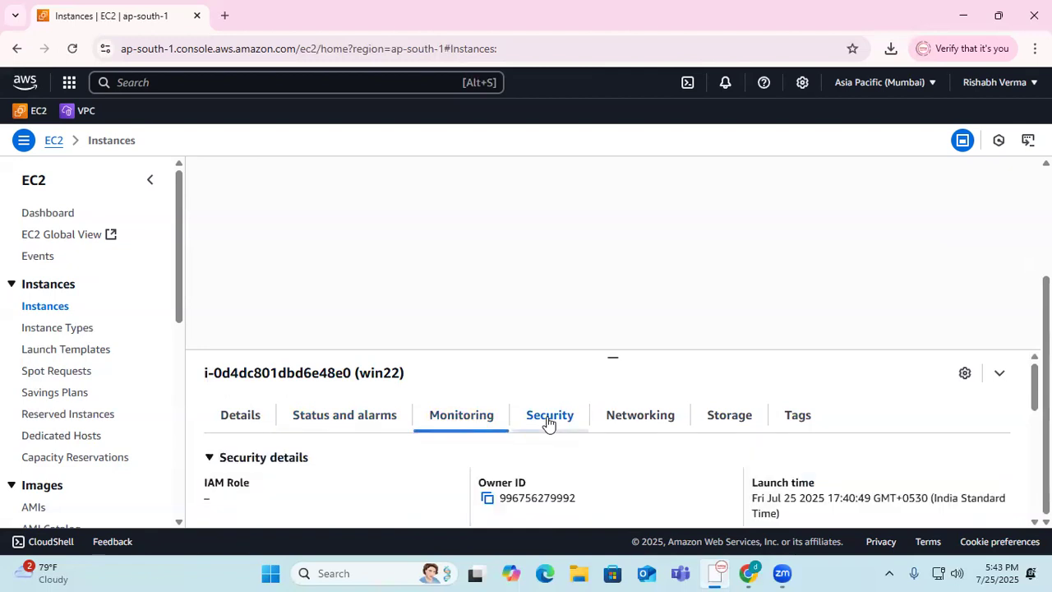
left_click(642, 420)
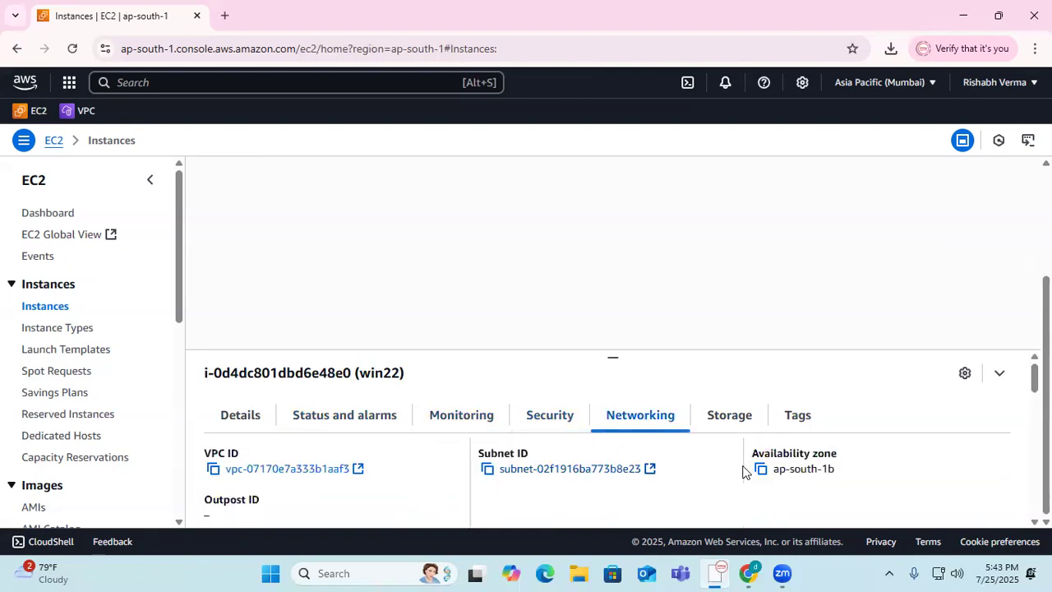
scroll(777, 472, "down", 1)
scroll(823, 461, "up", 1)
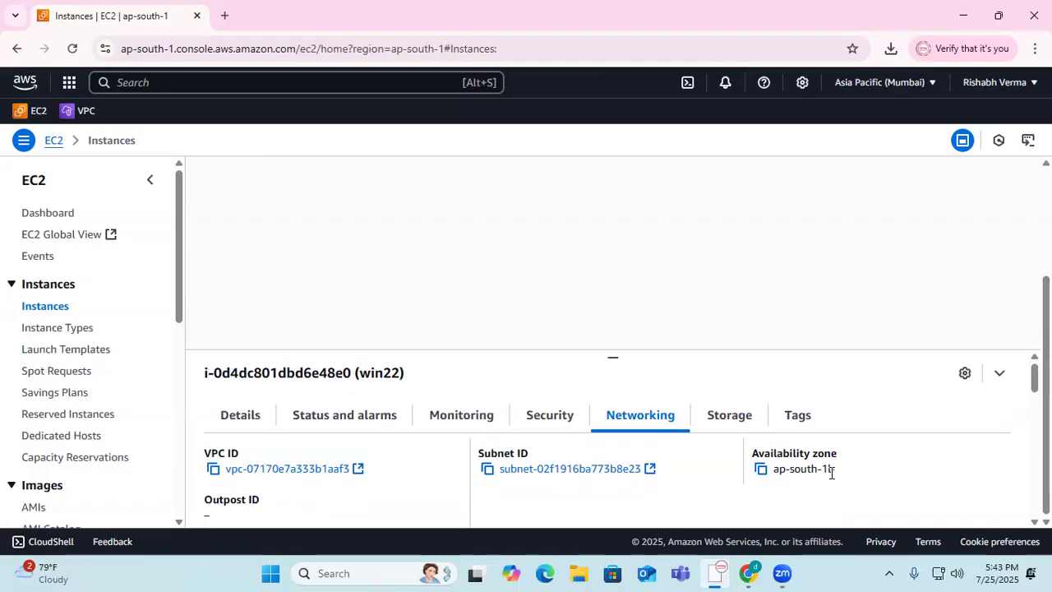
left_click_drag(831, 472, 807, 465)
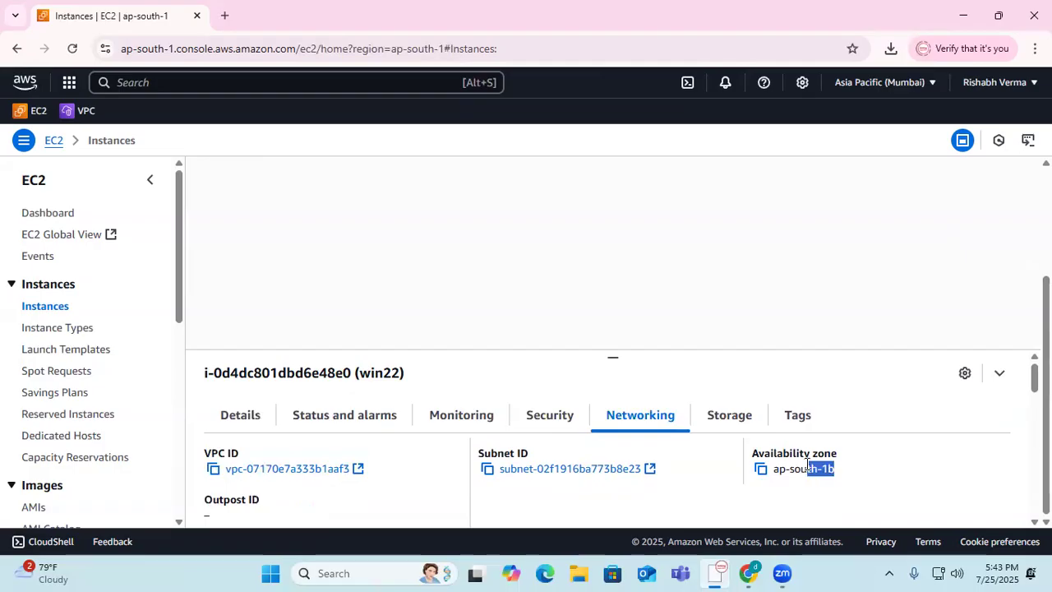
left_click(832, 500)
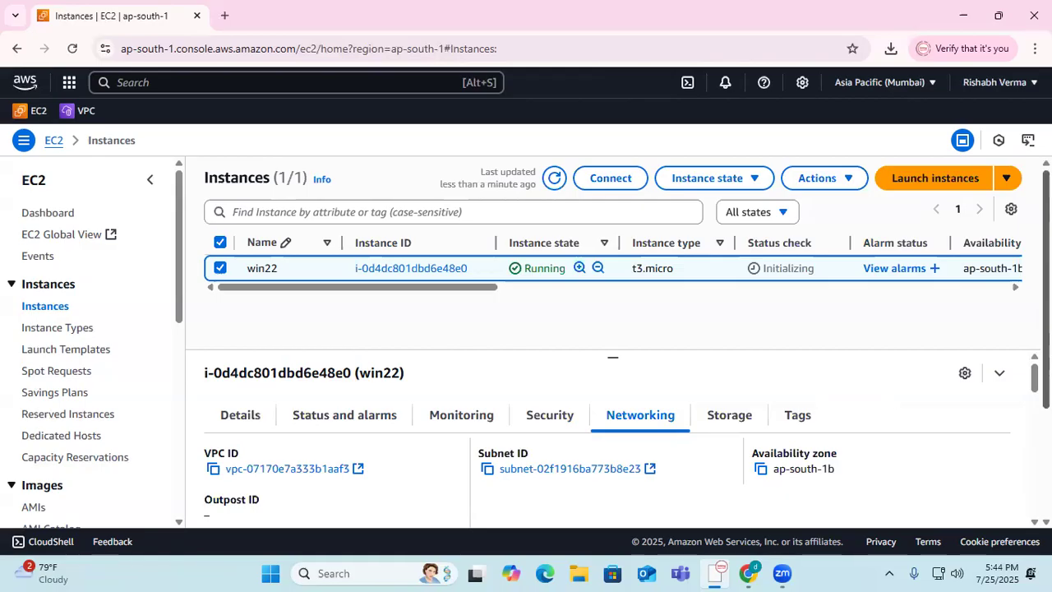
- Refresh win22's status and download its remote desktop file from the RDP client connection options
left_click(555, 178)
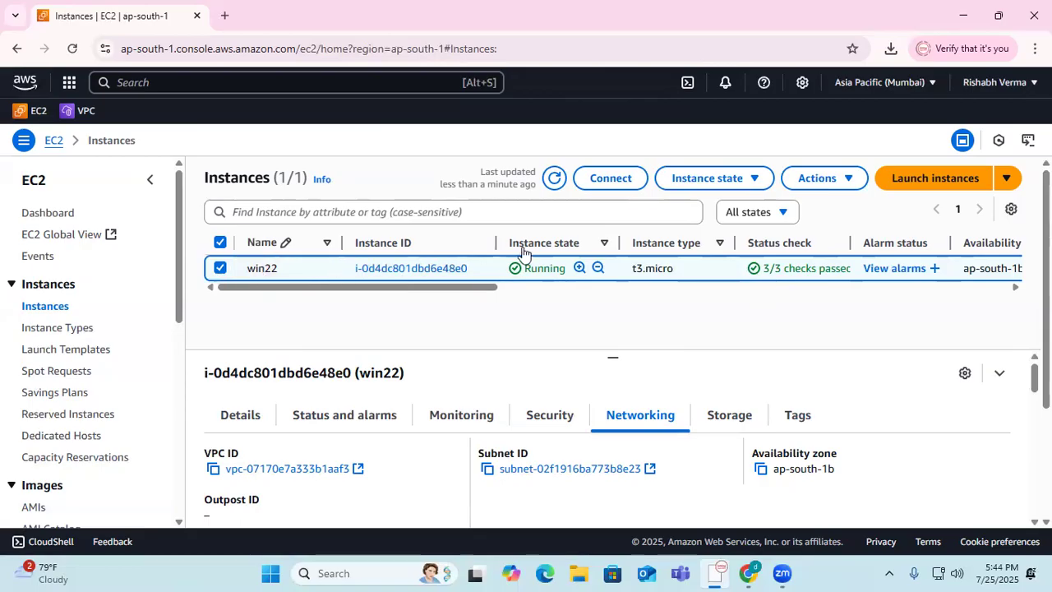
left_click(619, 187)
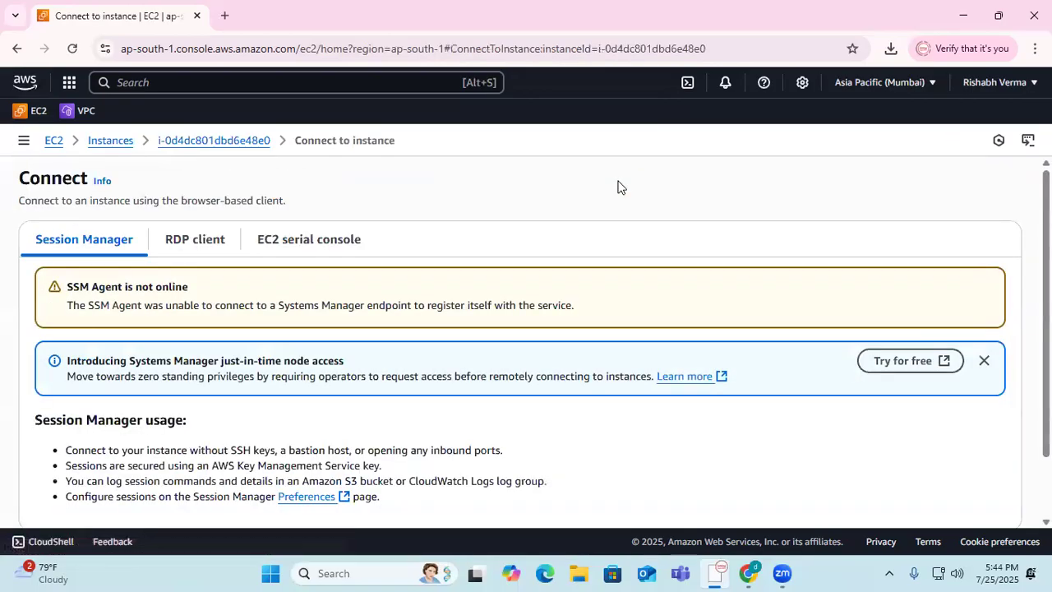
left_click(197, 251)
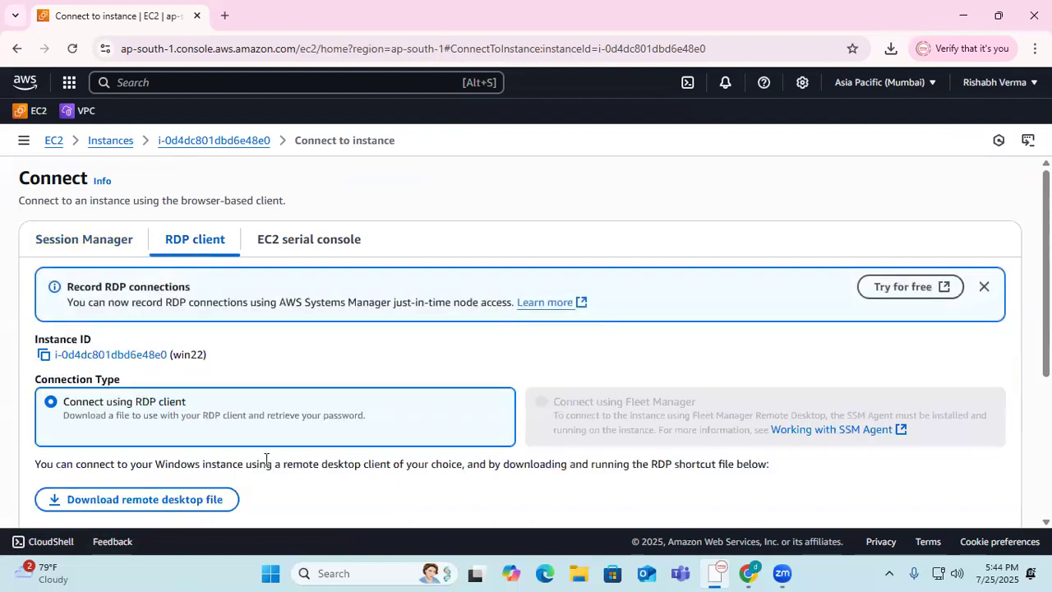
scroll(266, 461, "down", 1)
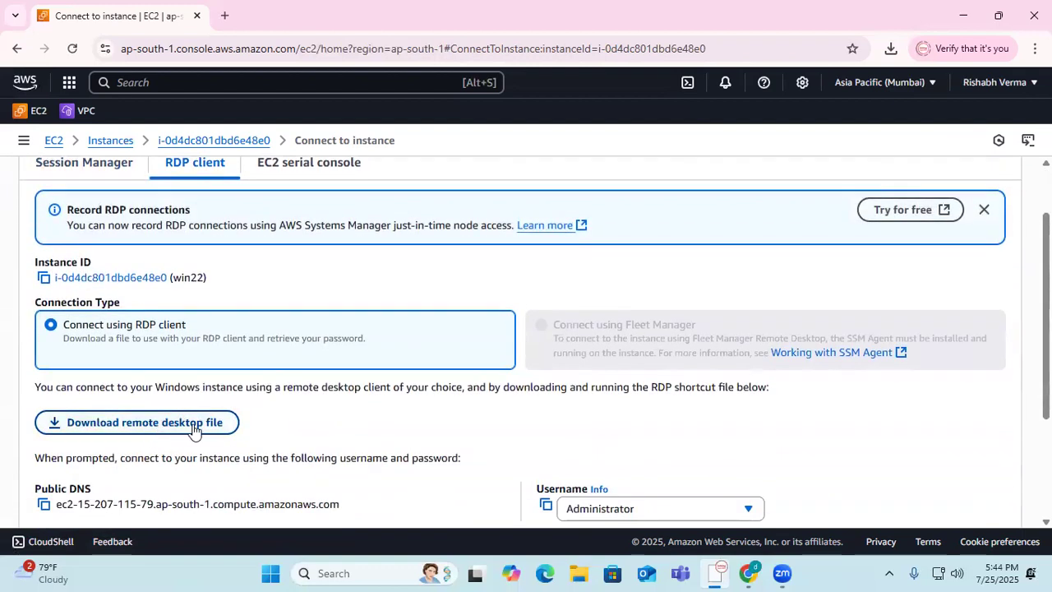
left_click(193, 427)
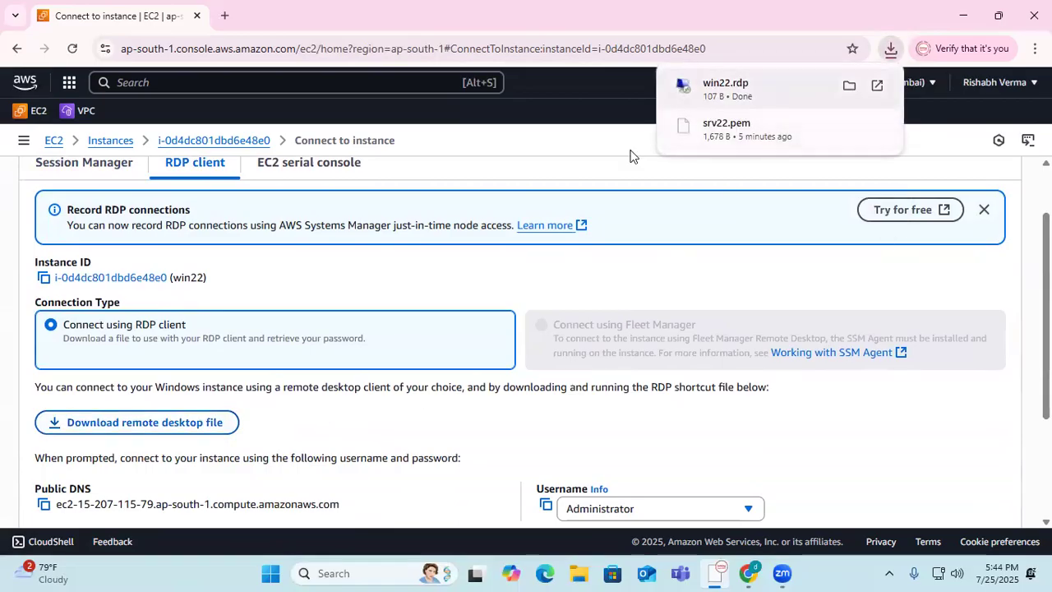
- Request win22's Windows password and upload the private key file srv22.pem from the Downloads folder
scroll(370, 337, "down", 2)
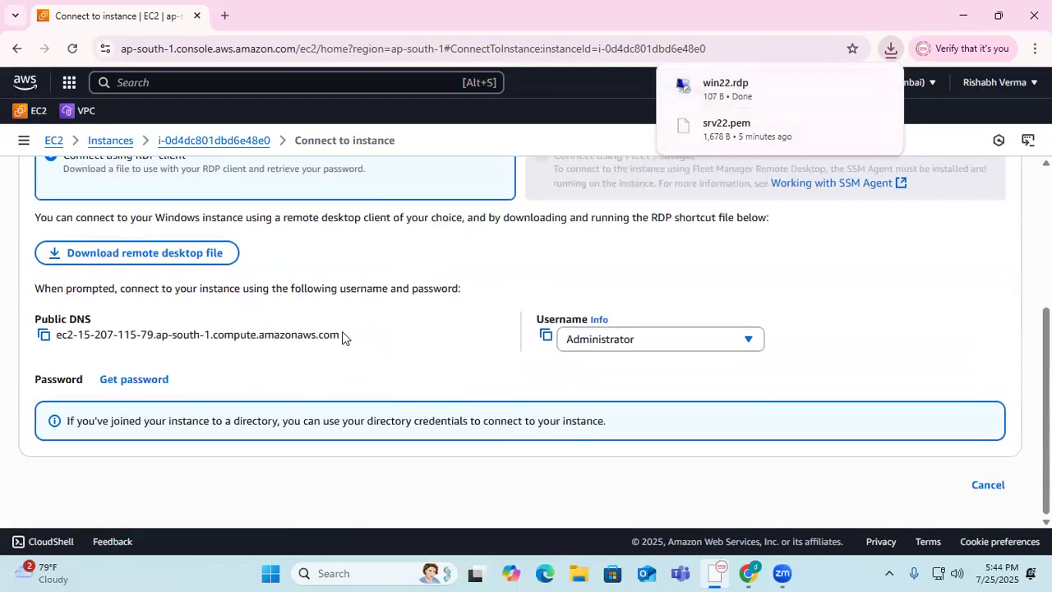
left_click(129, 380)
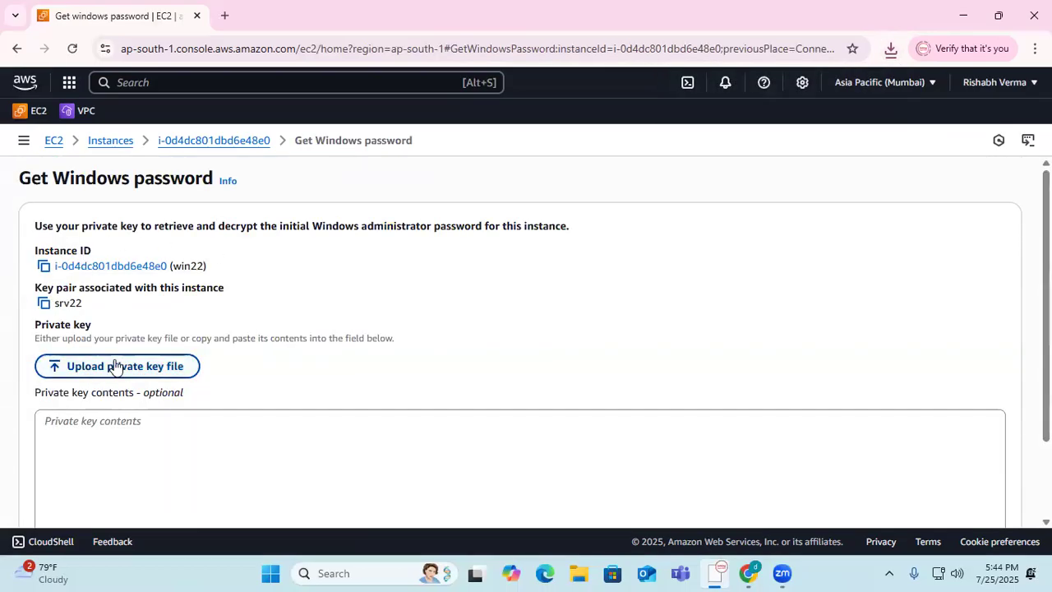
left_click(124, 370)
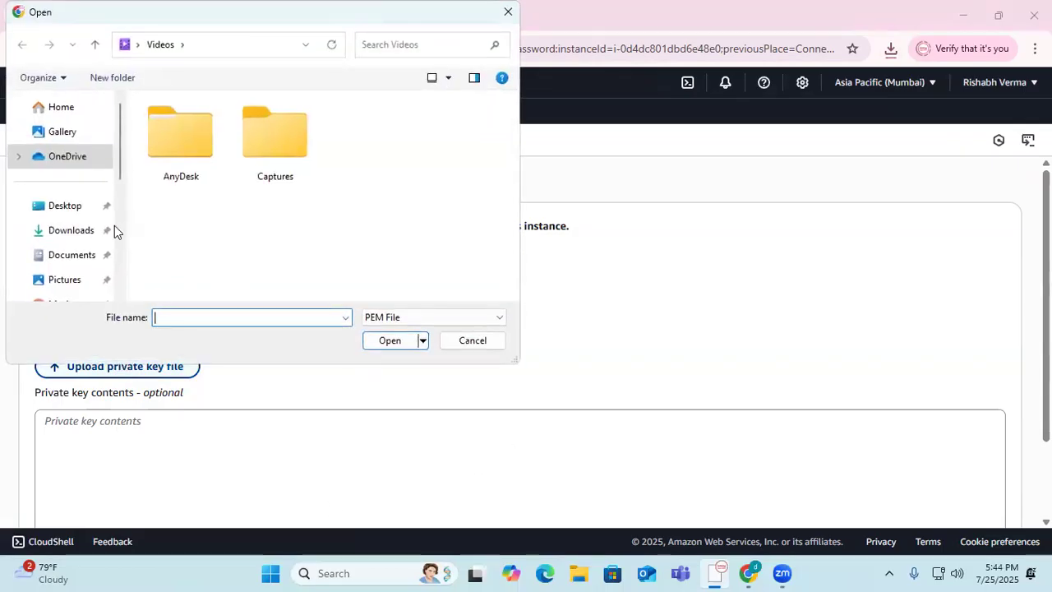
left_click(70, 232)
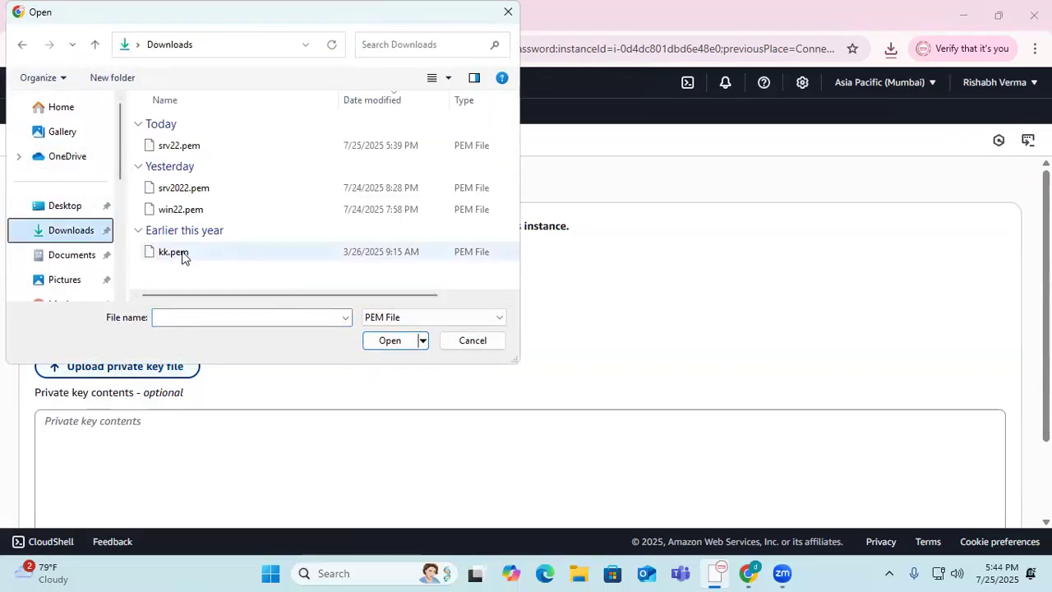
left_click(177, 216)
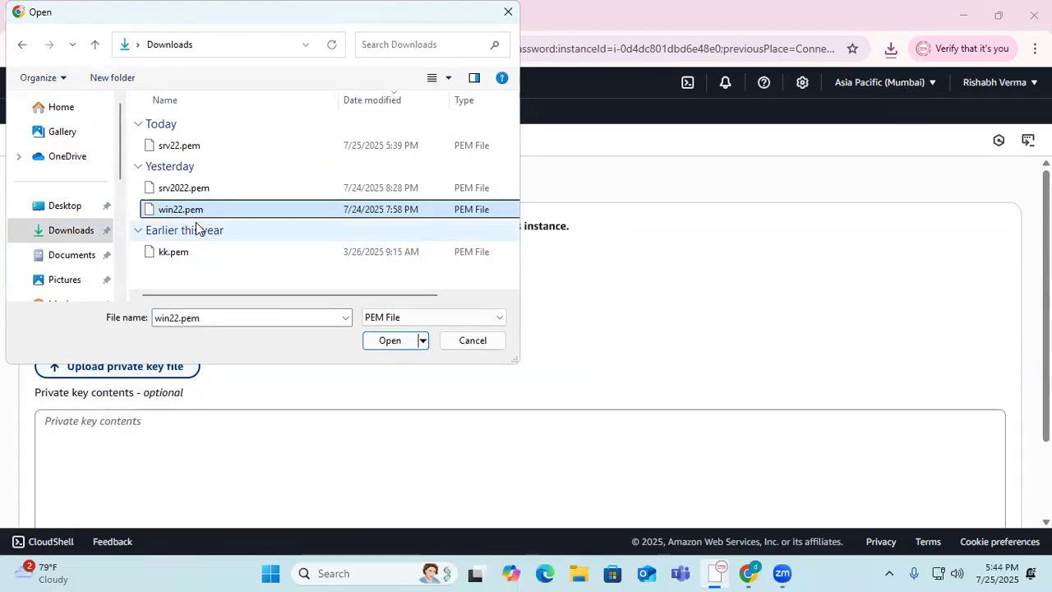
left_click(194, 147)
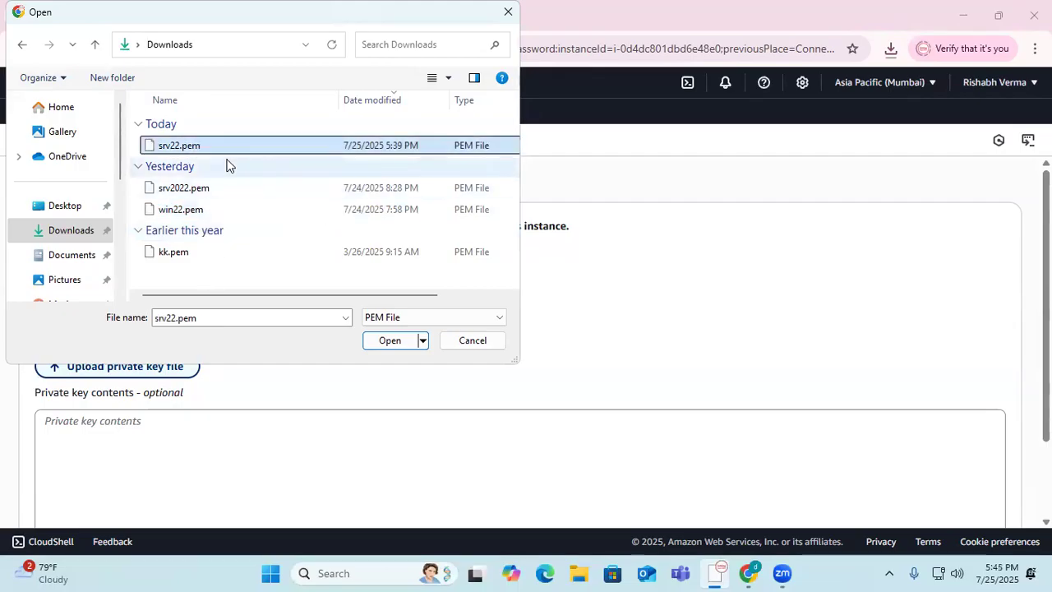
left_click(393, 346)
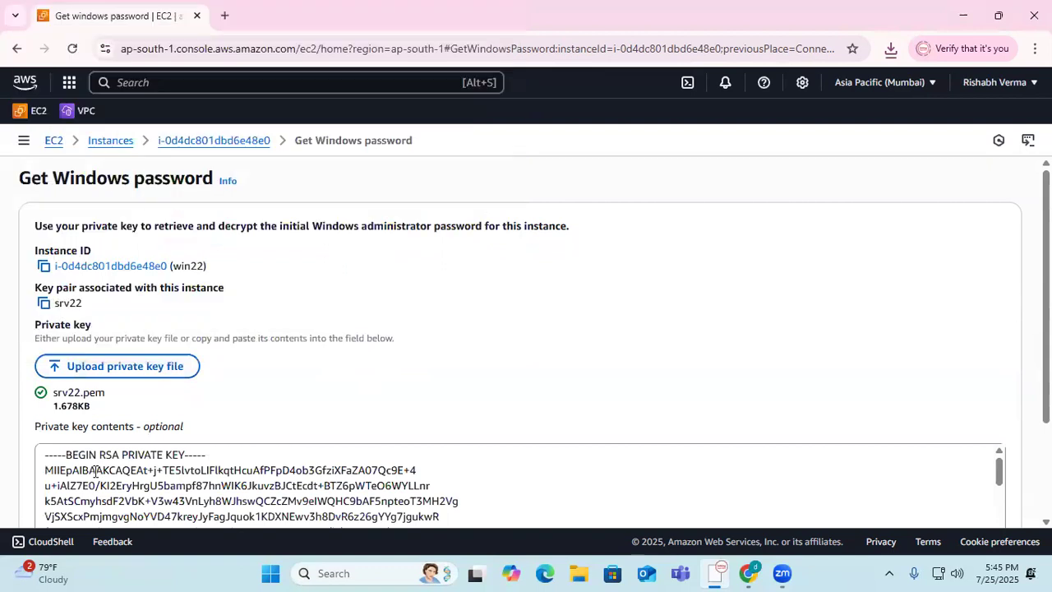
- Decrypt the Windows administrator password with the uploaded key and copy the password
scroll(342, 389, "down", 2)
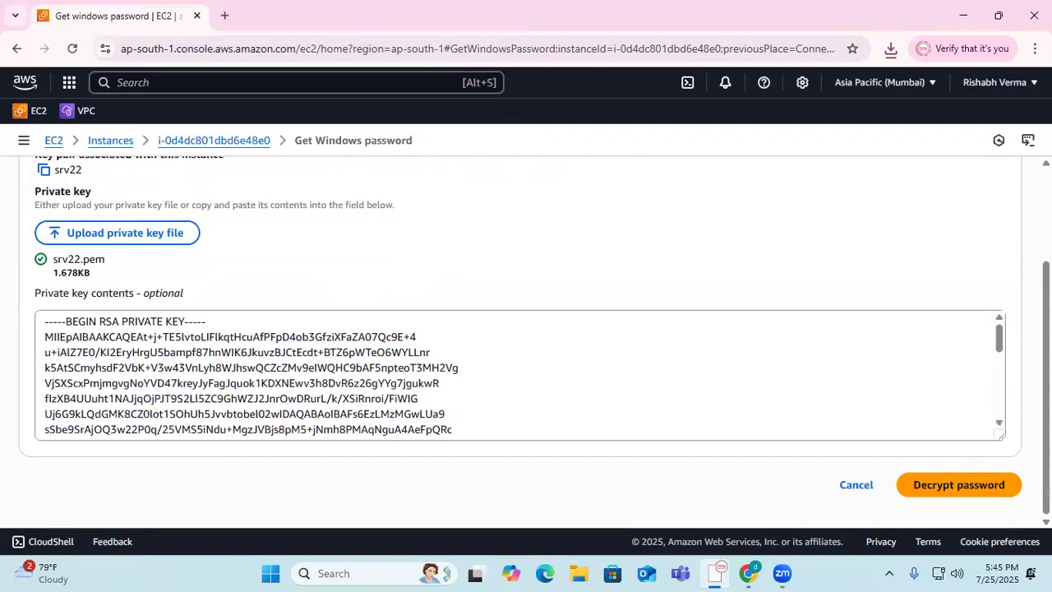
left_click(935, 492)
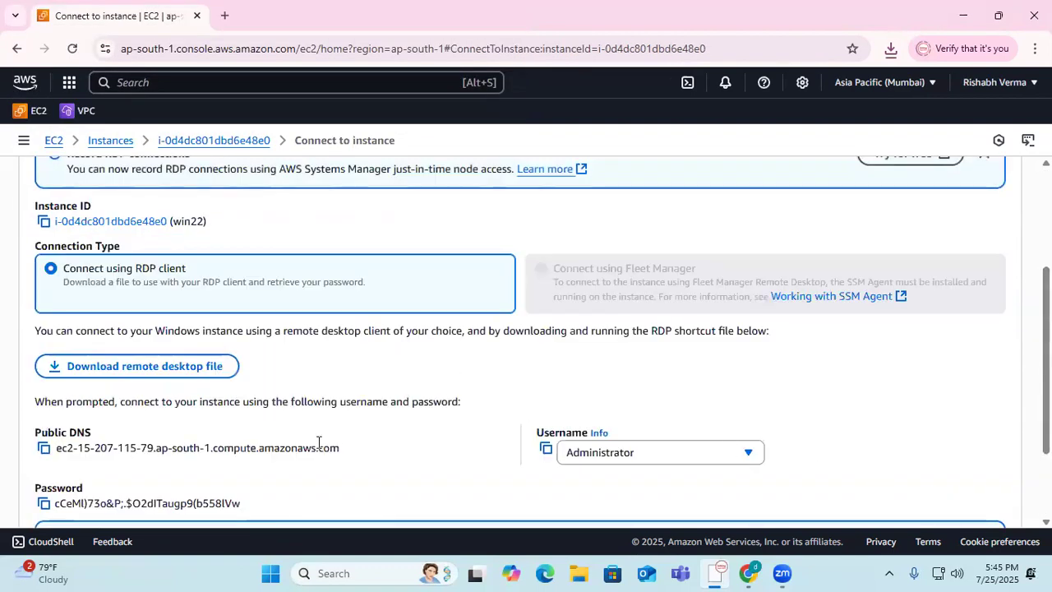
scroll(144, 468, "down", 1)
scroll(144, 469, "down", 1)
left_click(44, 384)
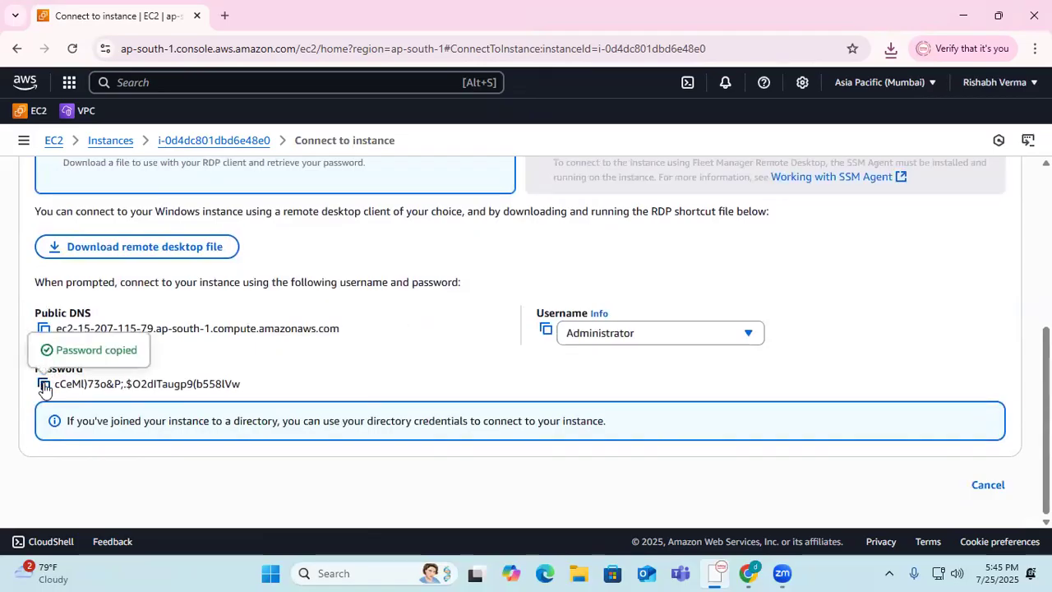
- Open the downloaded win22.rdp file, allow the connection and sign in as Administrator with the copied account password
left_click(891, 51)
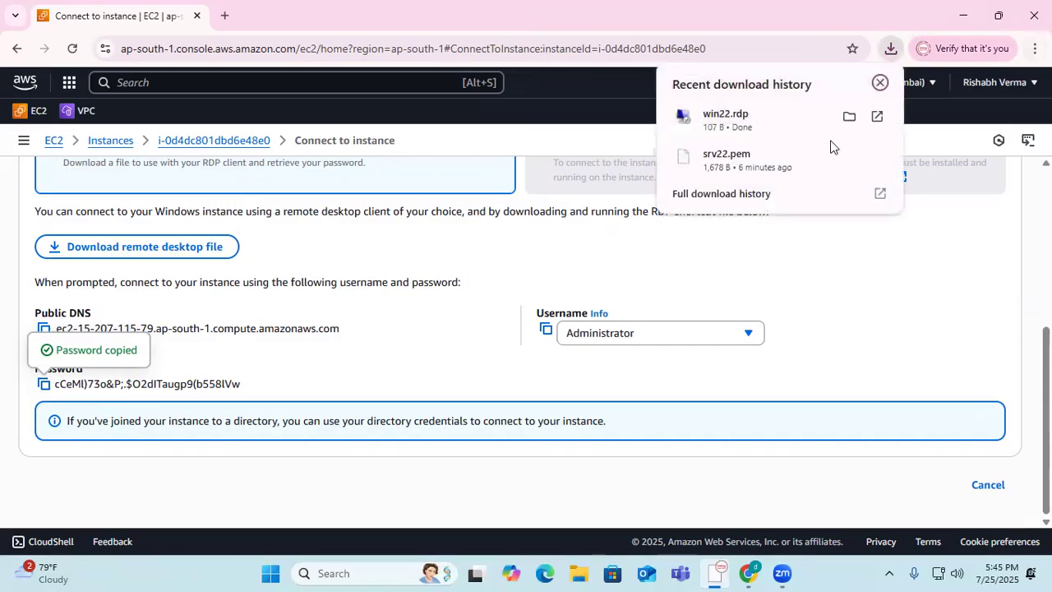
left_click(758, 132)
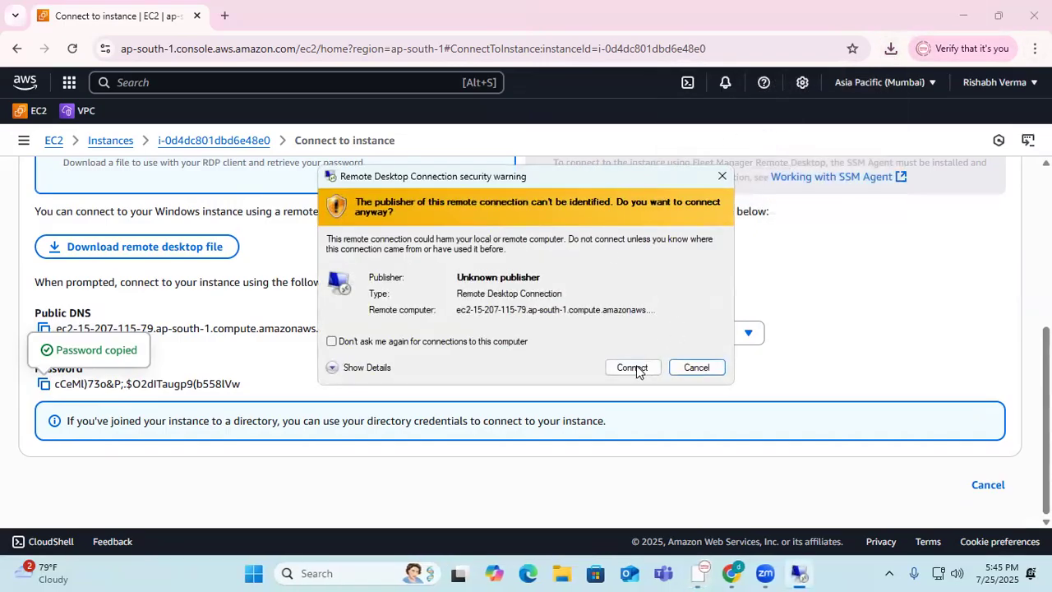
left_click(637, 370)
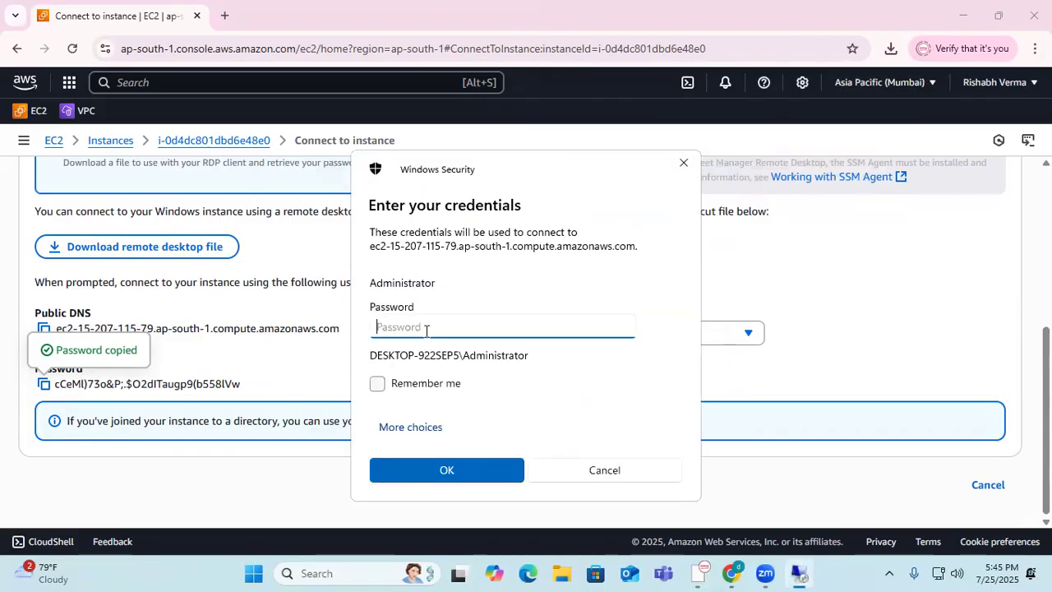
key("ctrl+v")
left_click(464, 477)
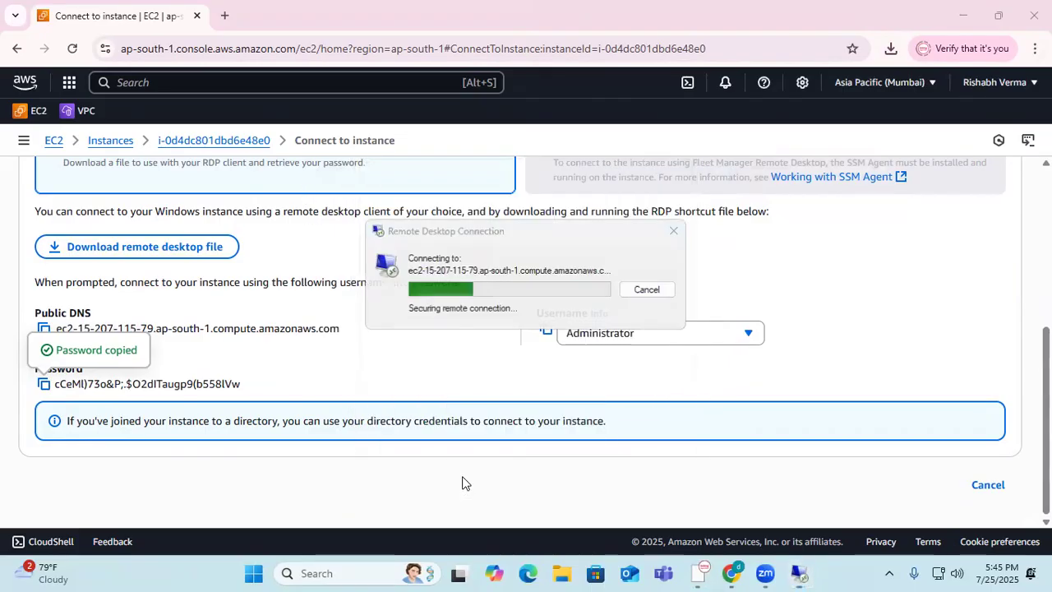
left_click(575, 410)
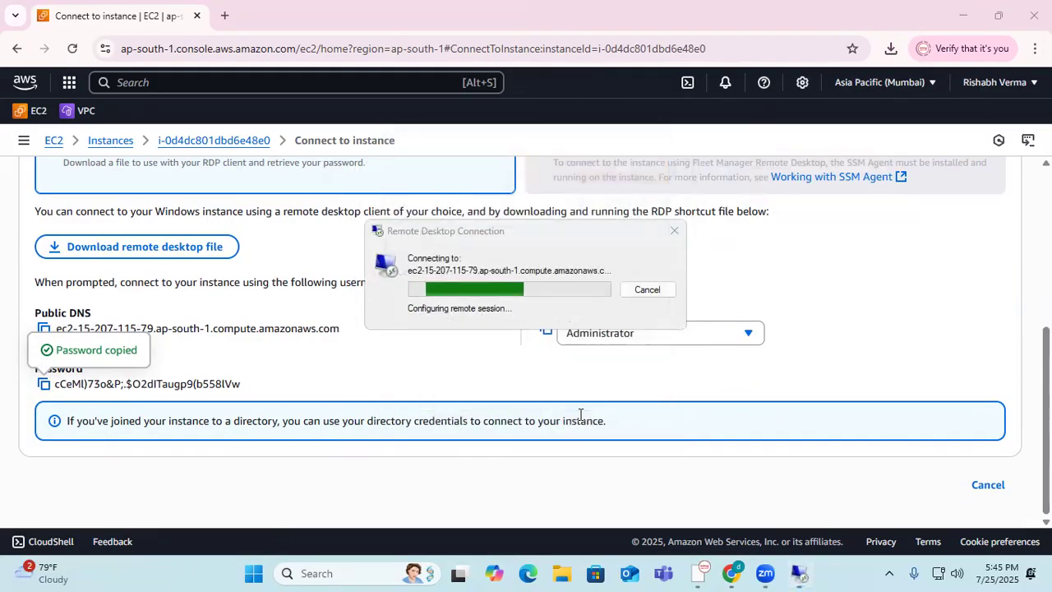